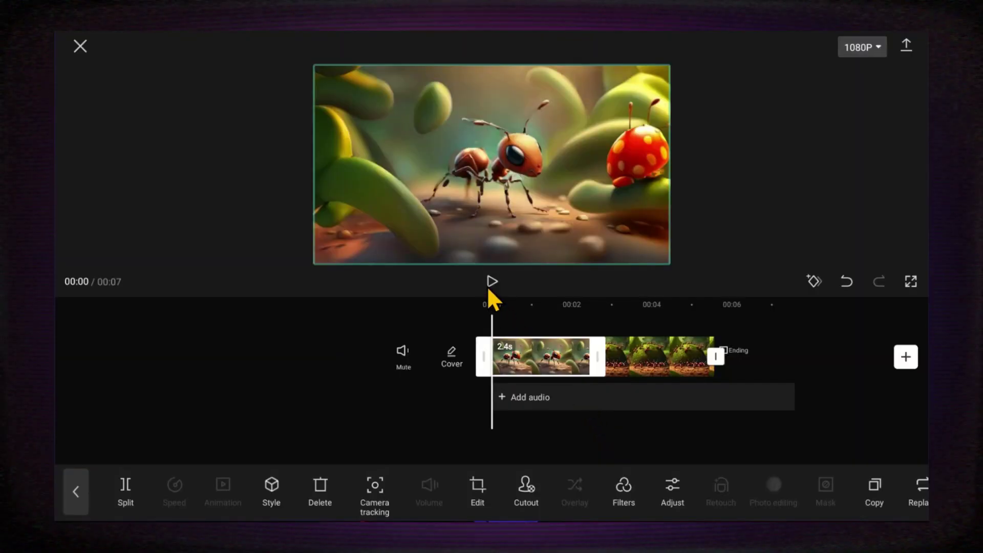
Preview the project and change the ant-and-mushroom image's animation length from 3s to 4s
left_click(491, 281)
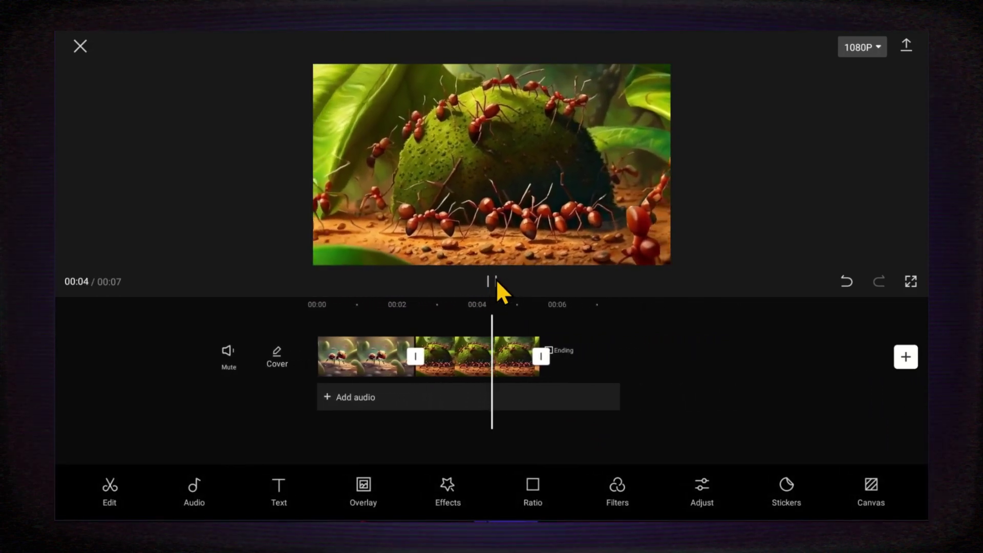
left_click(496, 282)
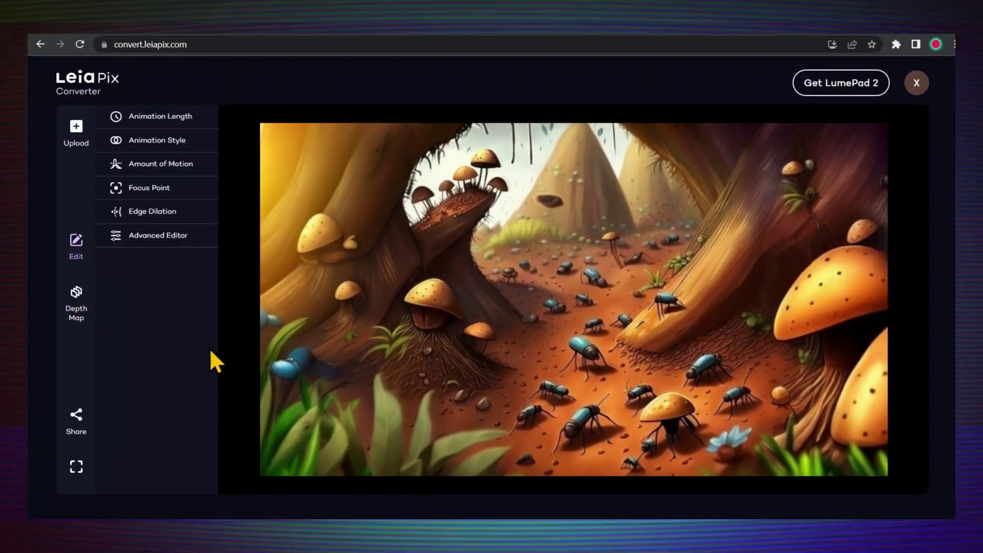
left_click(155, 116)
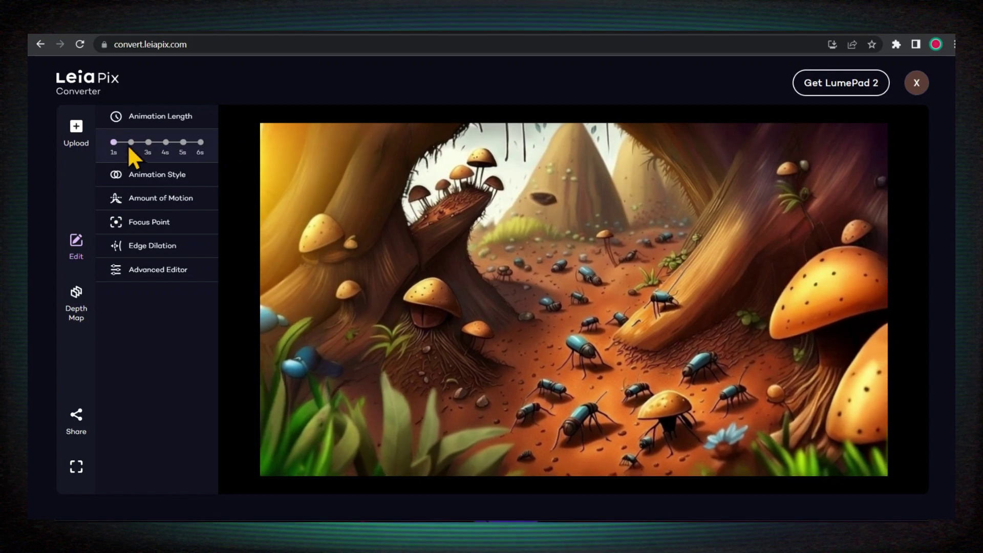
left_click(164, 139)
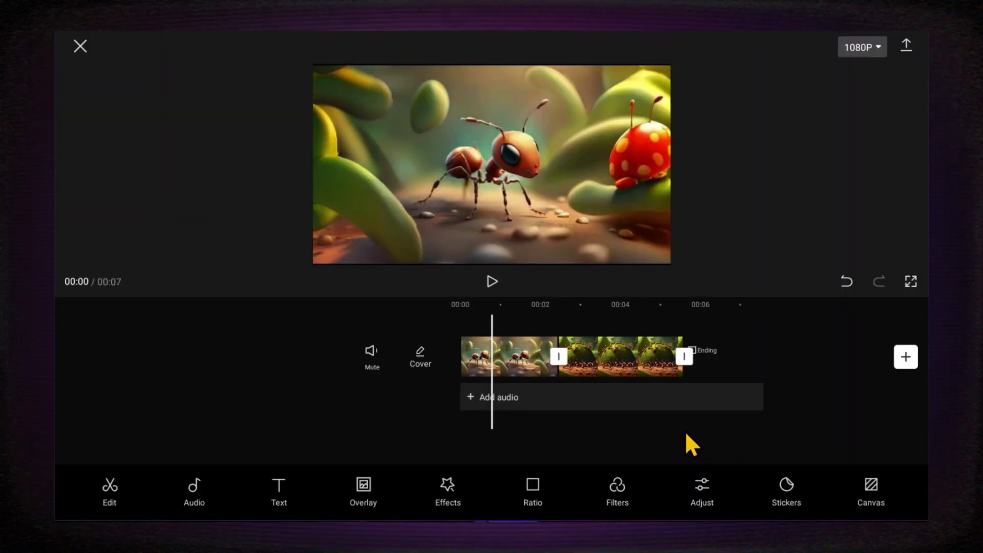
left_click_drag(684, 431, 709, 400)
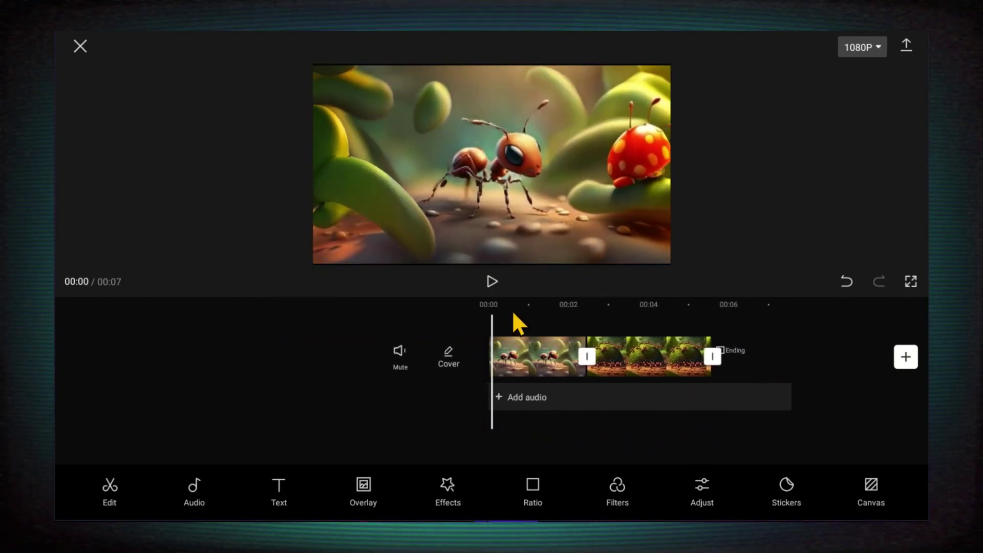
left_click(493, 282)
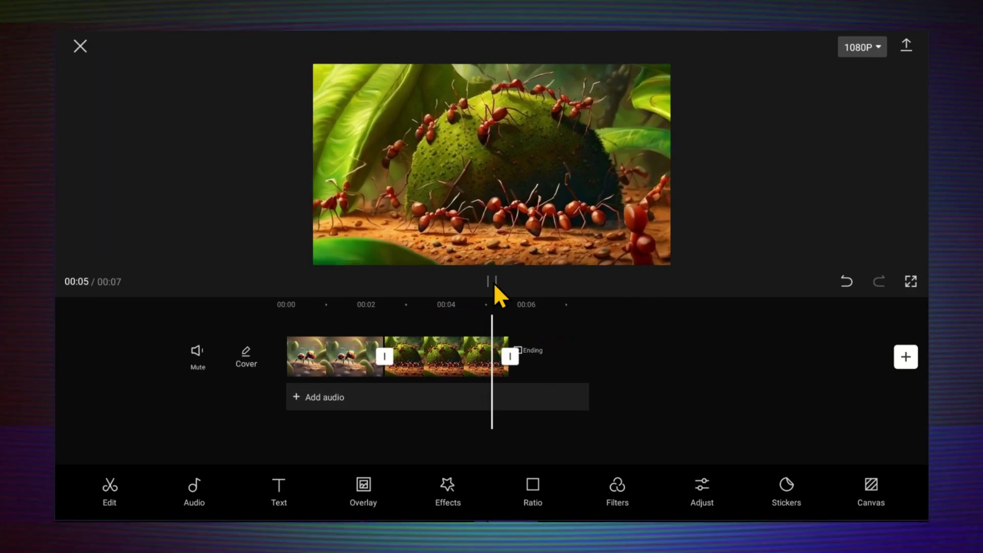
left_click(493, 282)
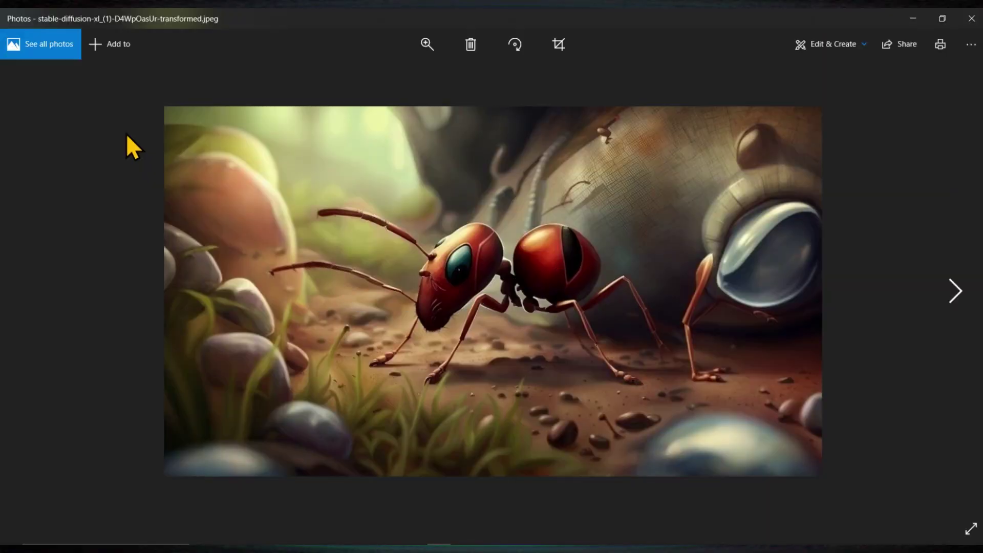
Show the next ant image and open the Clipdrop site
key("Right")
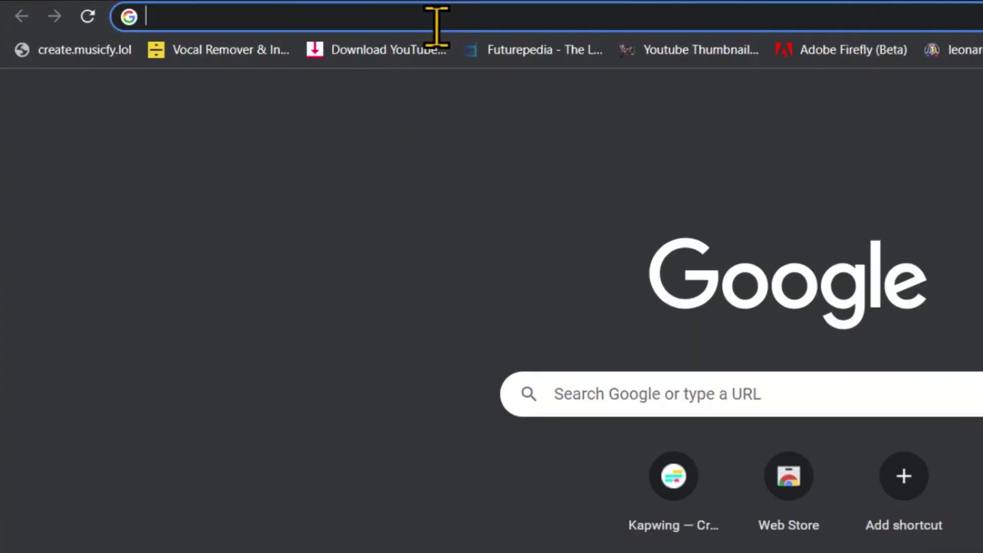
type("clipdrop.co")
key("Return")
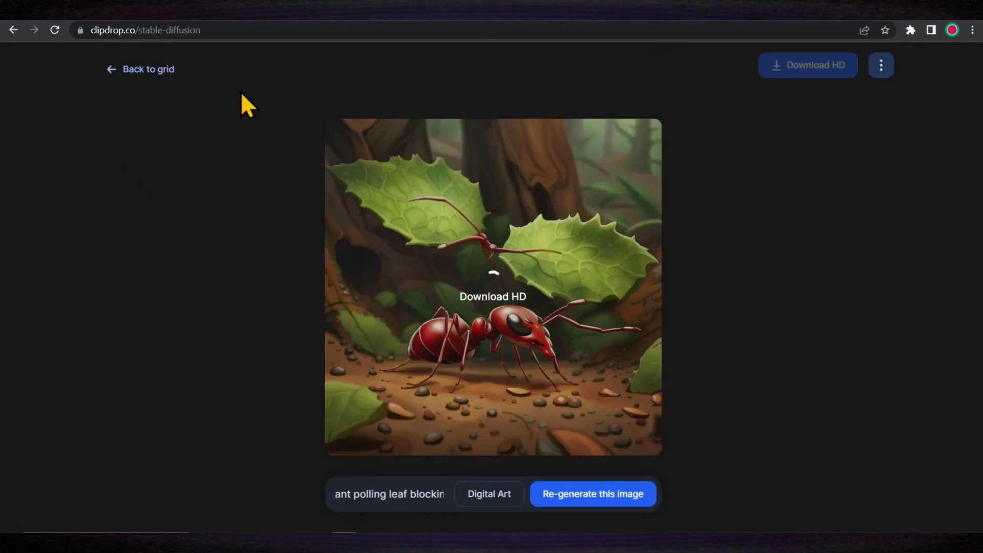
In ChatGPT, request 'write me a short story for kids of ant'
type("ch")
key("Return")
type("write me a short story fo")
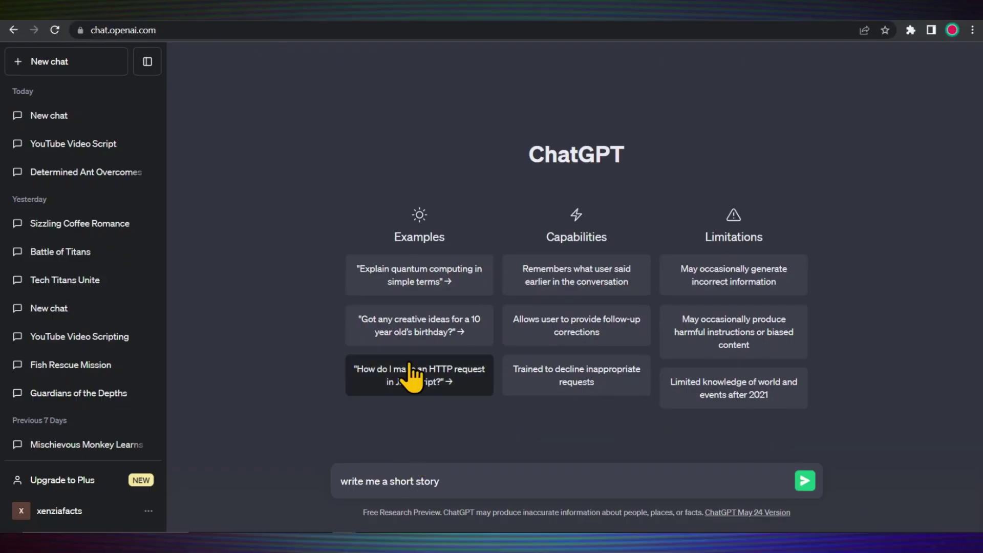
type("r kids of ant")
key("Return")
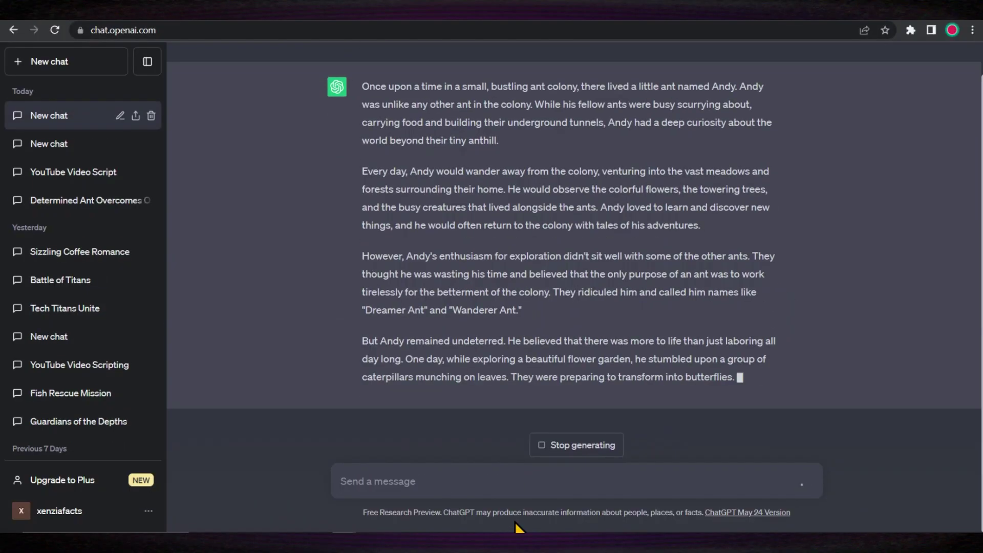
Copy the generated ant story and paste it into ElevenLabs' speech text box
left_click_drag(650, 461, 390, 66)
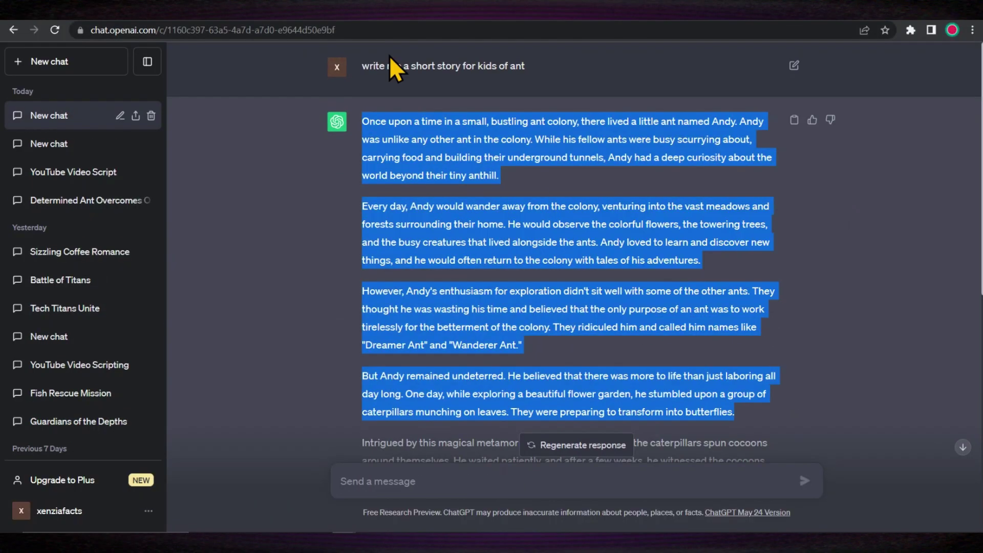
key("ctrl+t")
type("b")
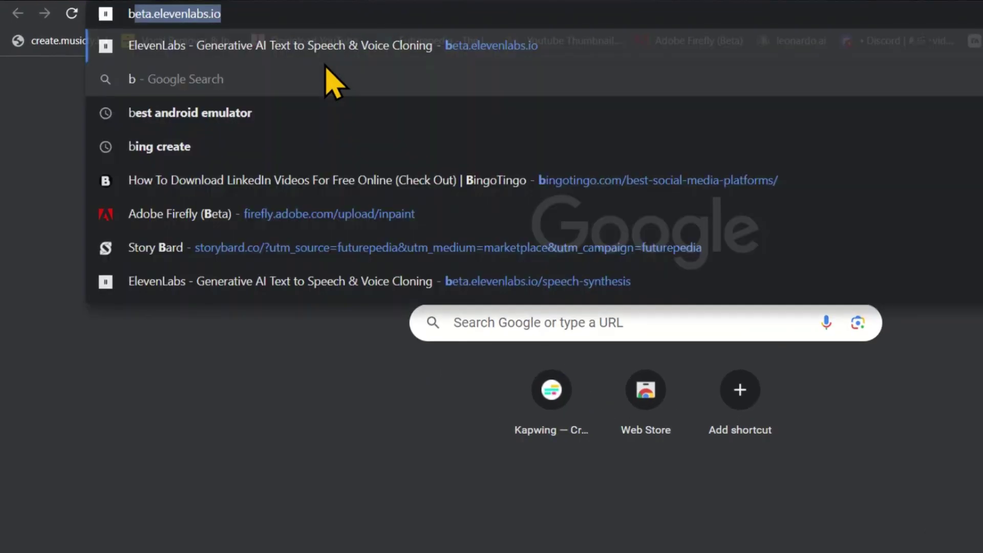
type("e")
key("Return")
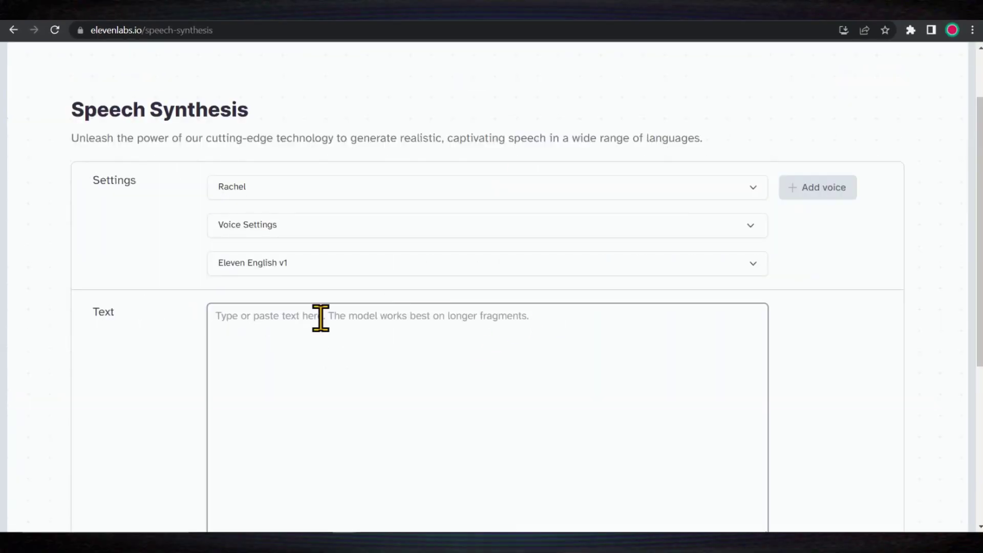
left_click(320, 318)
key("ctrl+v")
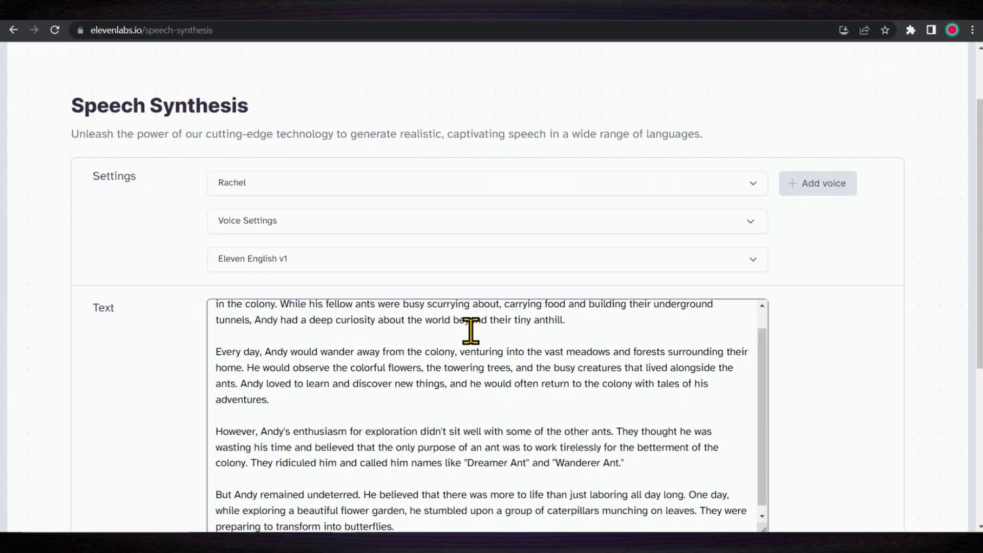
scroll(794, 355, "down", 2)
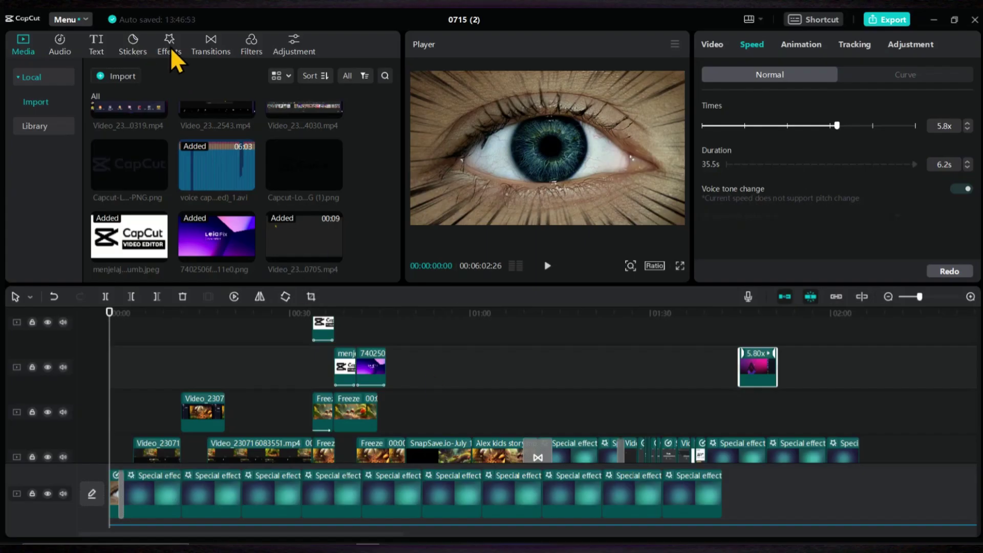
Search LDPlayer's store for 'capcut' and open the CapCut - Video Editor details page
left_click(294, 42)
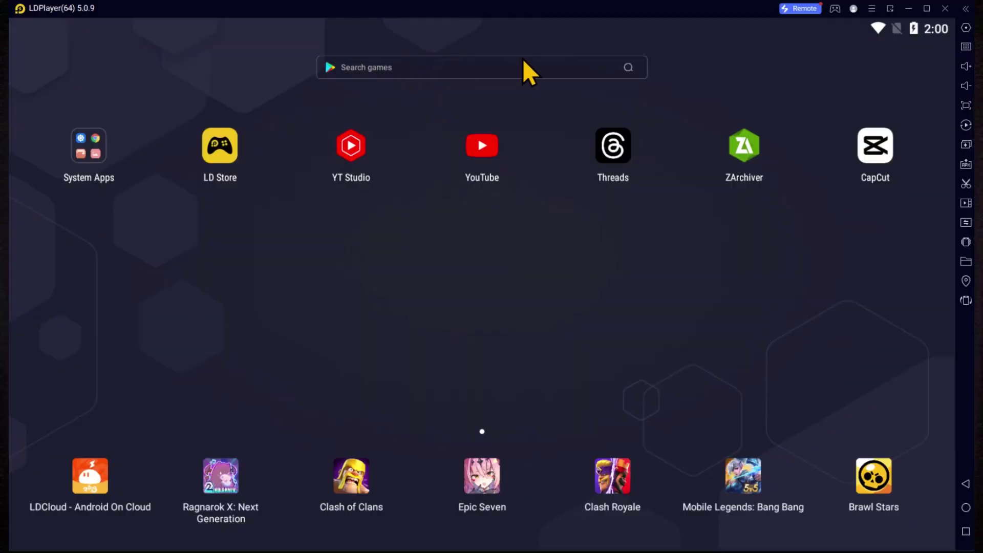
left_click(523, 61)
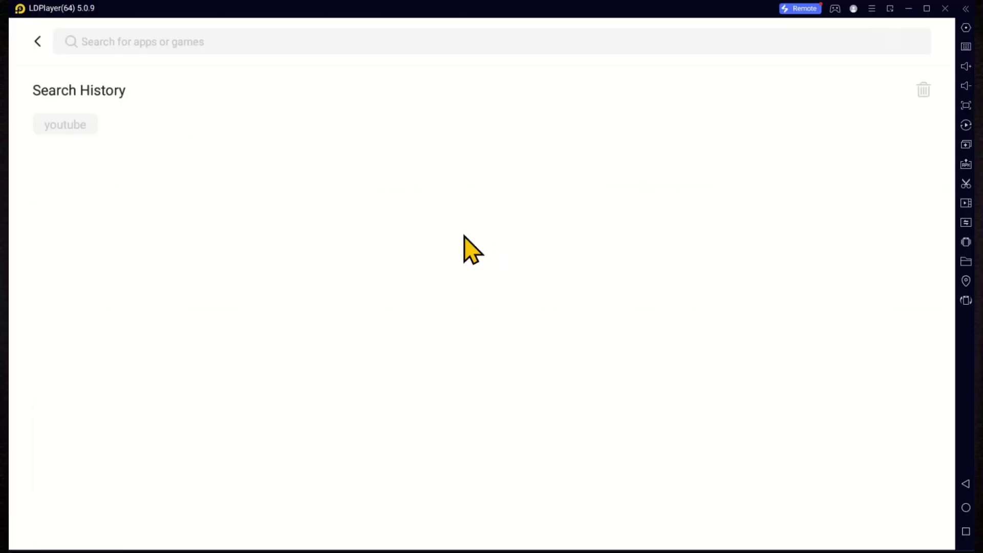
type("capcut")
key("Return")
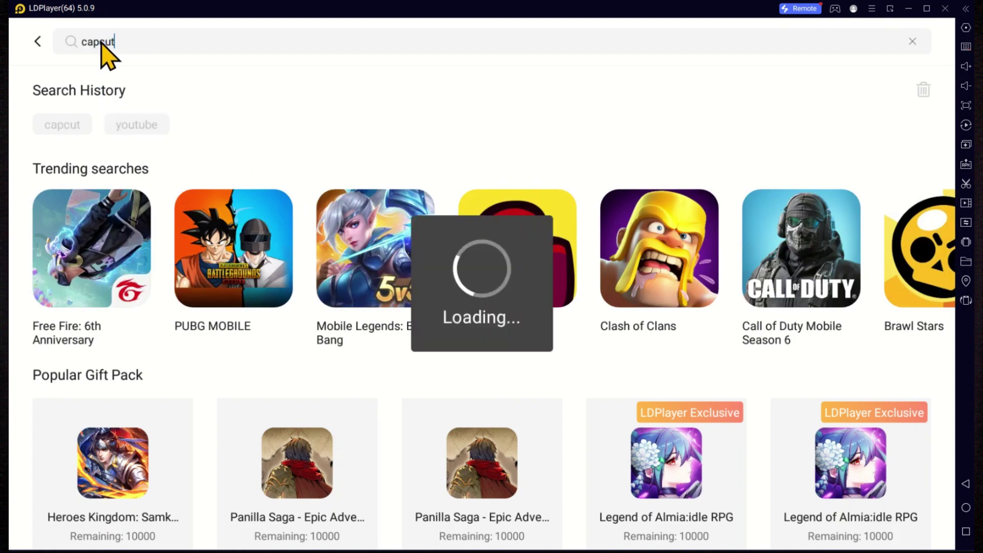
left_click(87, 176)
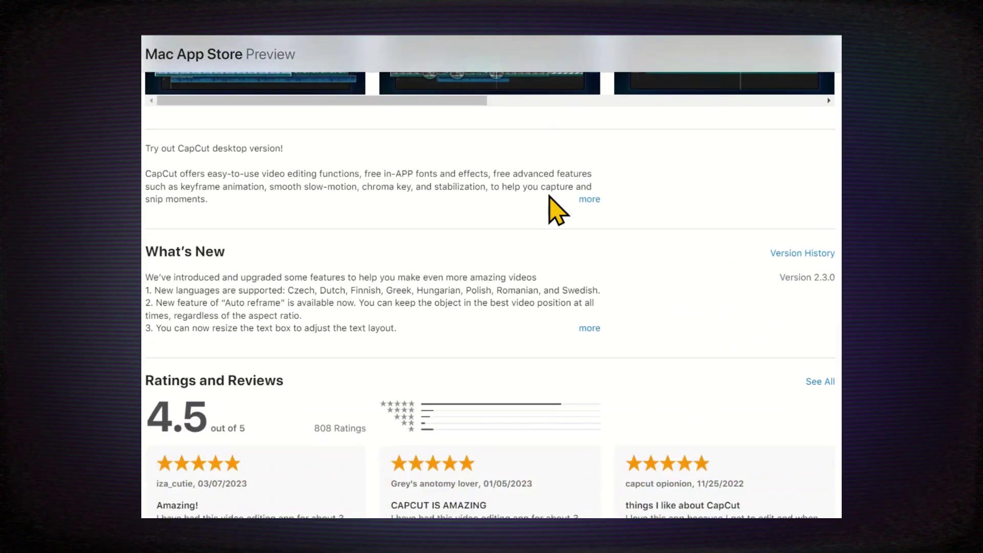
scroll(555, 219, "down", 15)
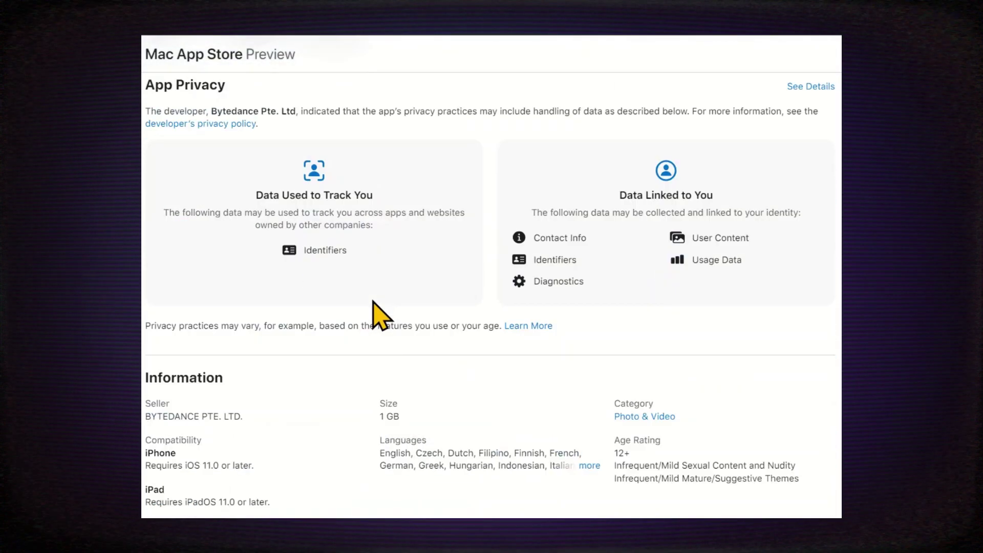
scroll(436, 320, "up", 15)
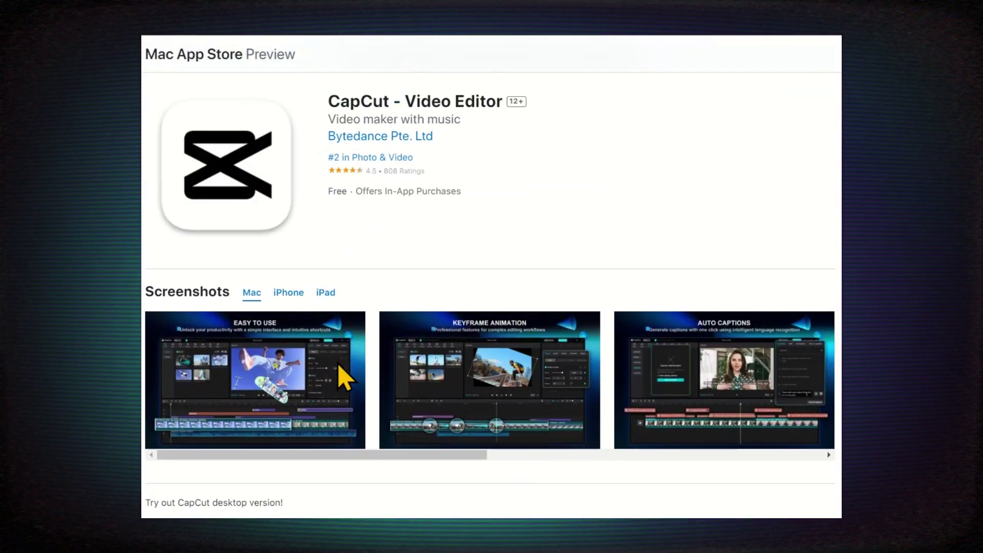
scroll(453, 309, "down", 10)
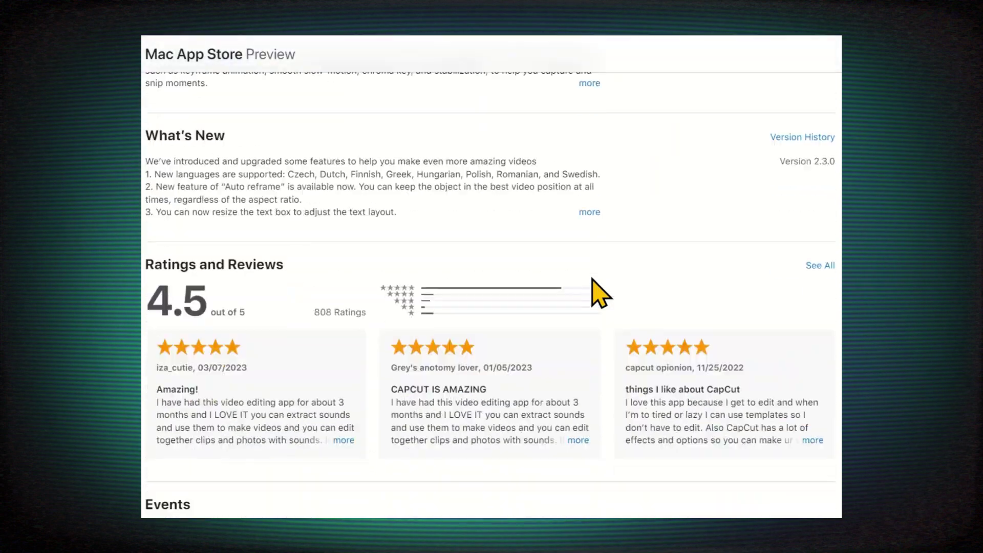
scroll(593, 279, "up", 10)
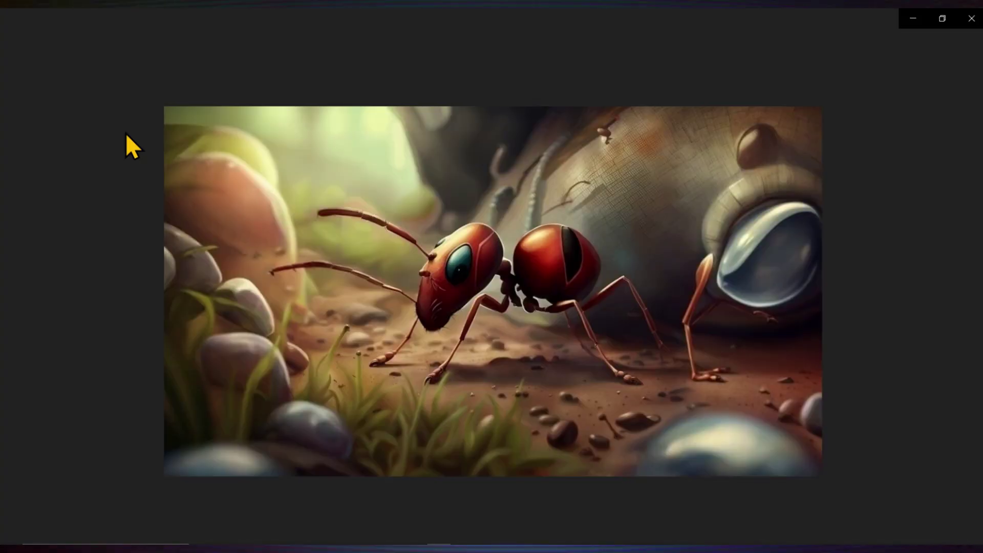
Open the Clipdrop site, then ChatGPT, and start typing the prompt 'write me a sto'
key("Right")
key("Right")
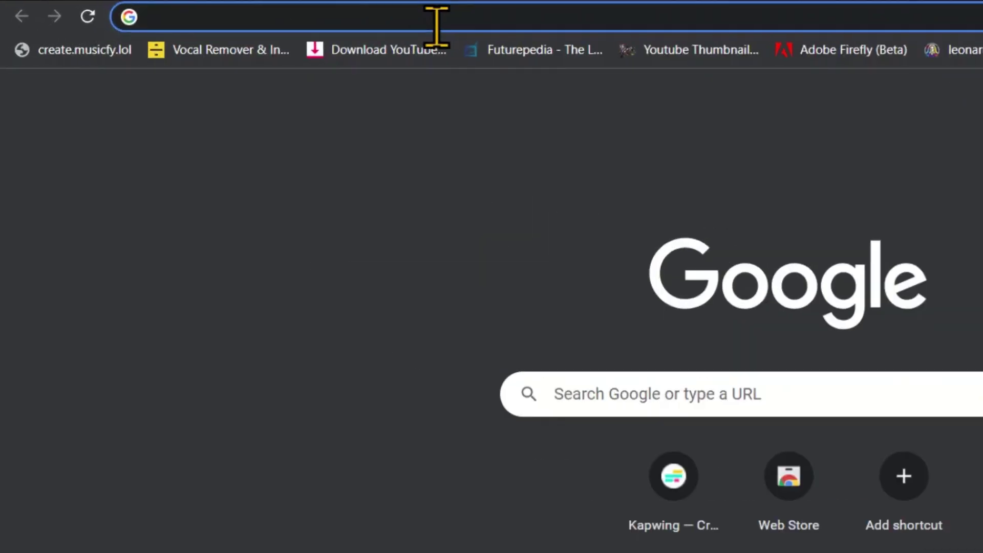
type("clipdrop.co")
key("Return")
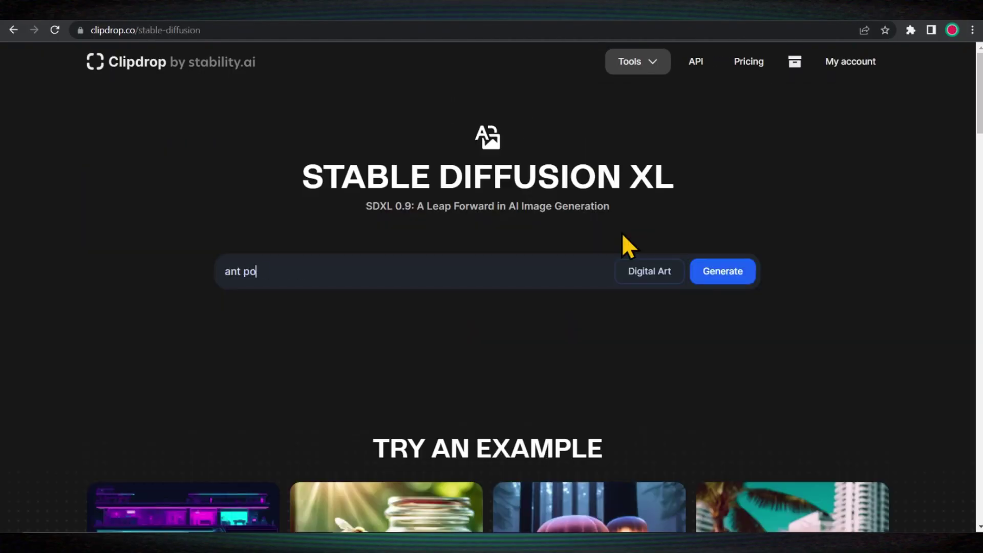
type("ch")
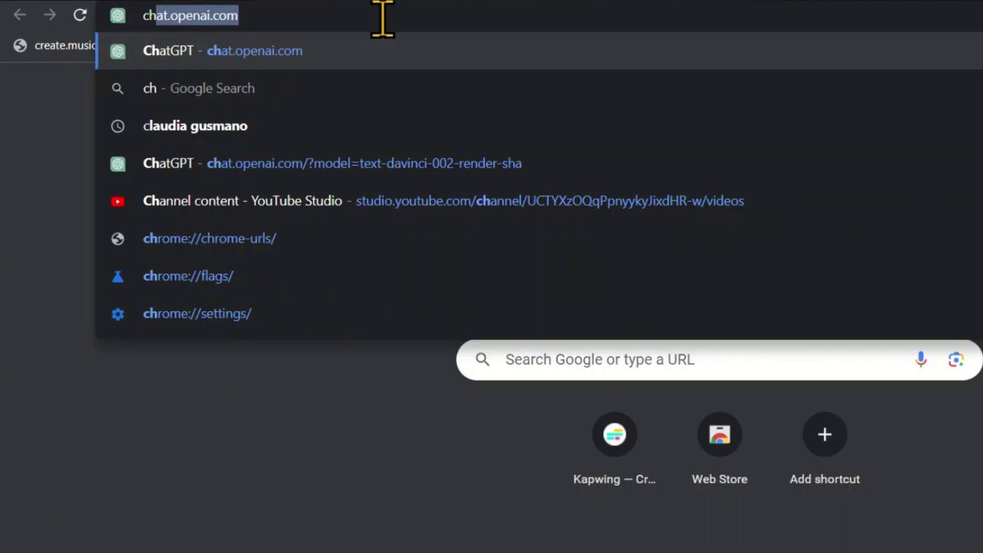
key("Return")
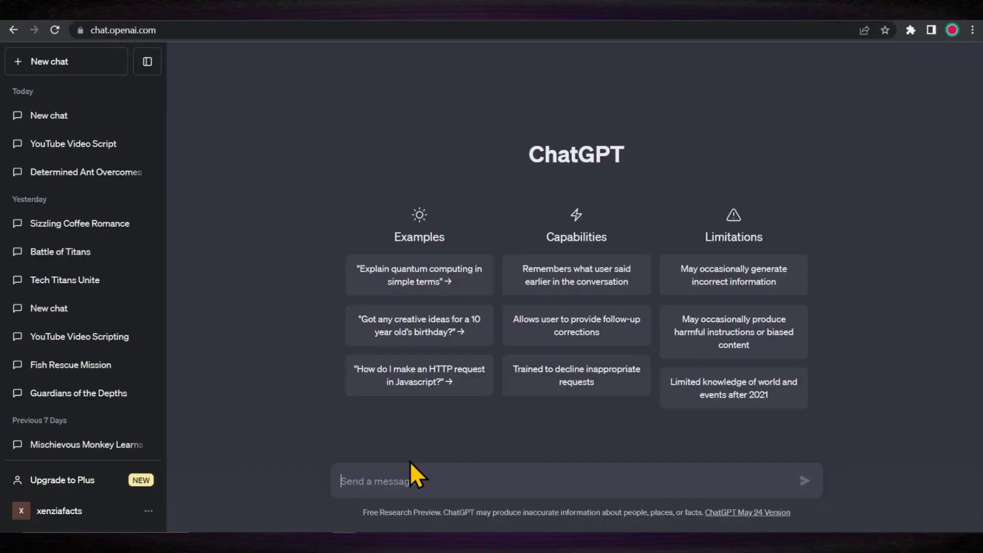
type("write me a sto")
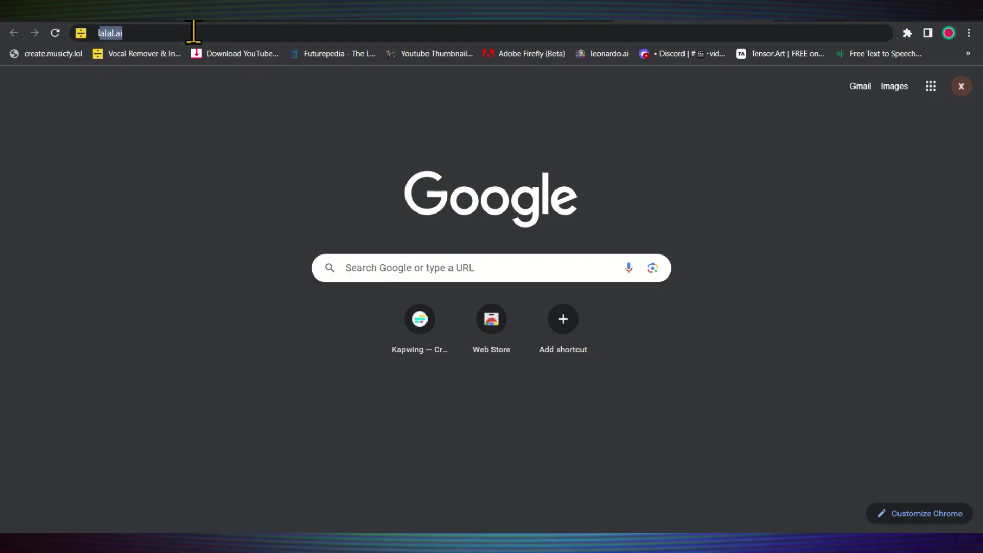
Search for 'ldplayer' in Chrome and scroll down the LDPlayer website
type("ldpla")
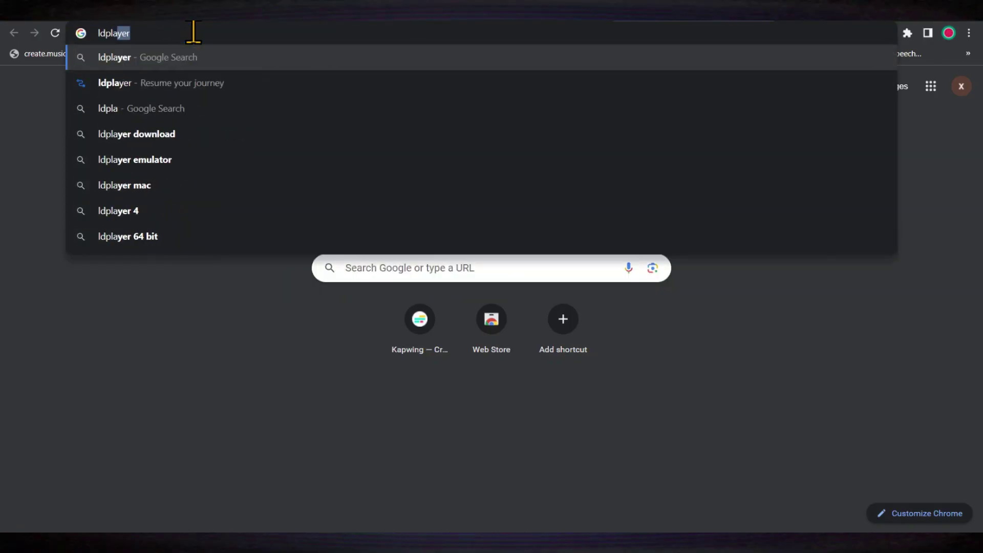
key("Return")
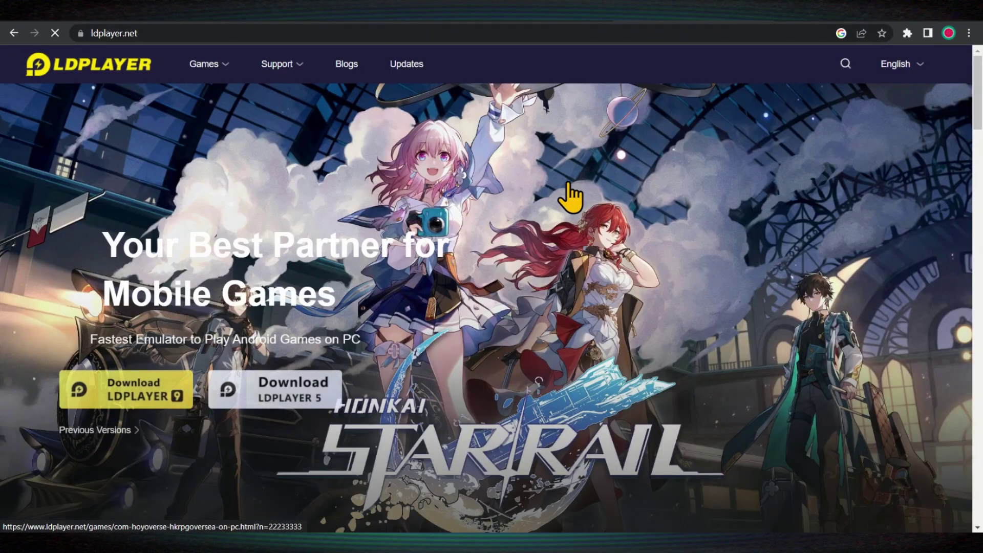
scroll(566, 200, "down", 10)
scroll(626, 183, "down", 20)
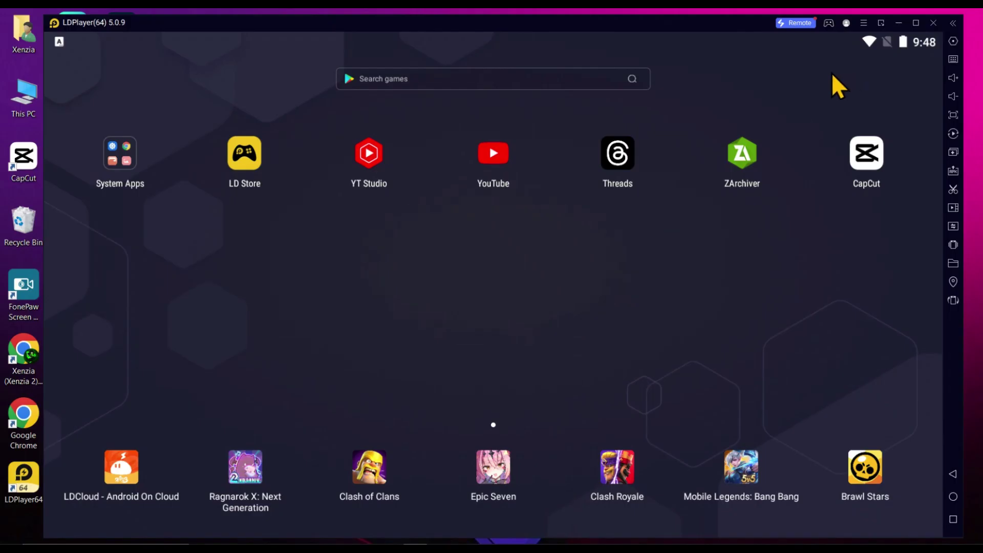
Minimize LDPlayer, copy the desktop's Capcut 3D Animation folder, and return to the emulator
left_click(897, 22)
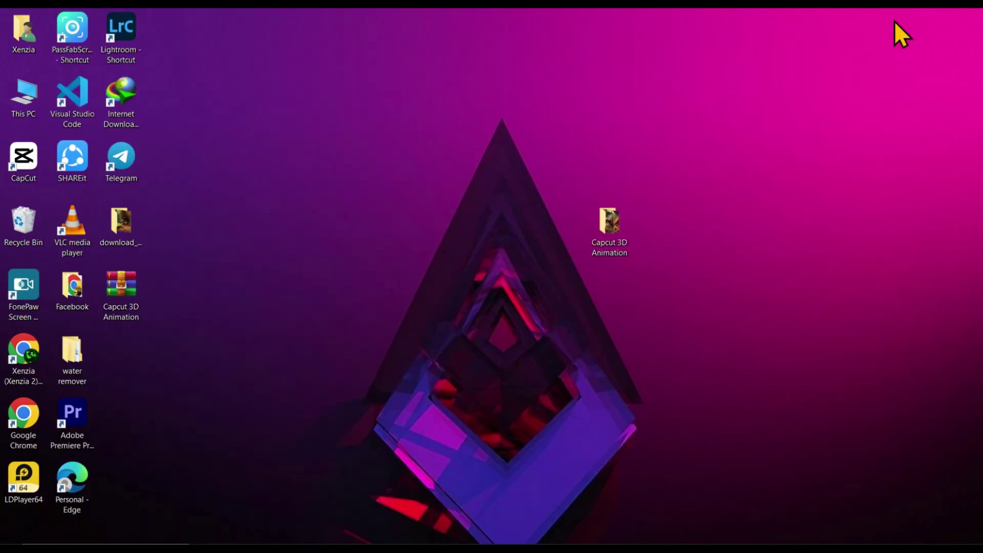
left_click(607, 216)
left_click(618, 321)
right_click(610, 226)
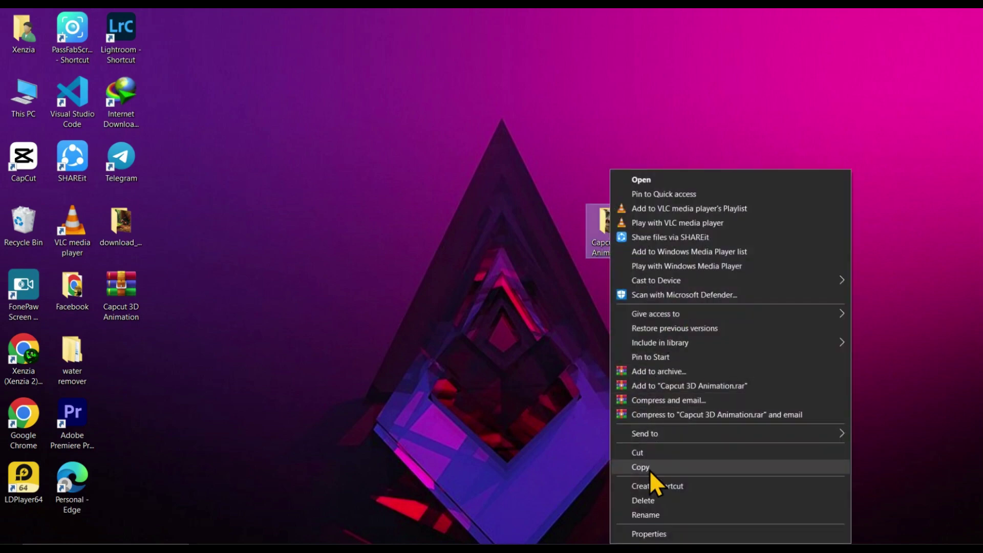
left_click(649, 469)
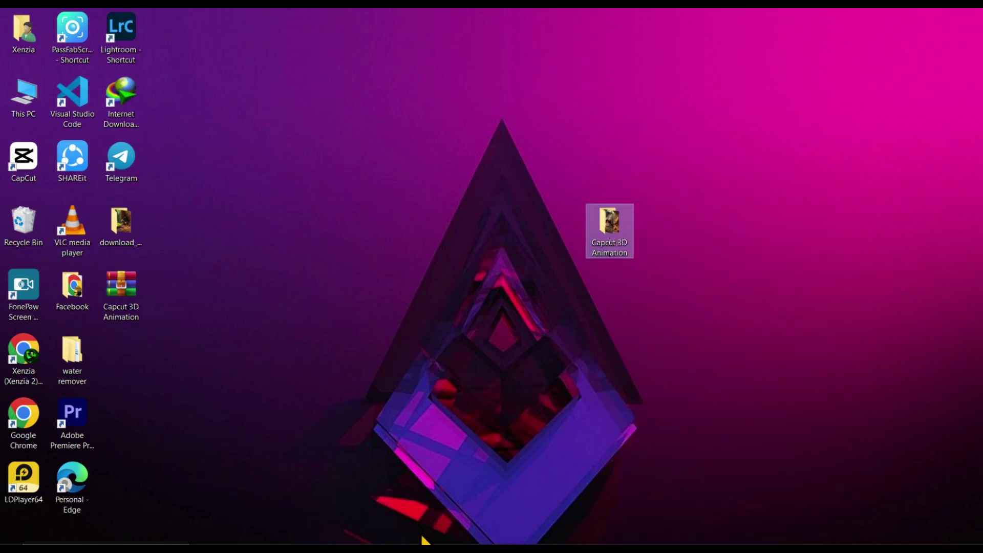
key("alt+Tab")
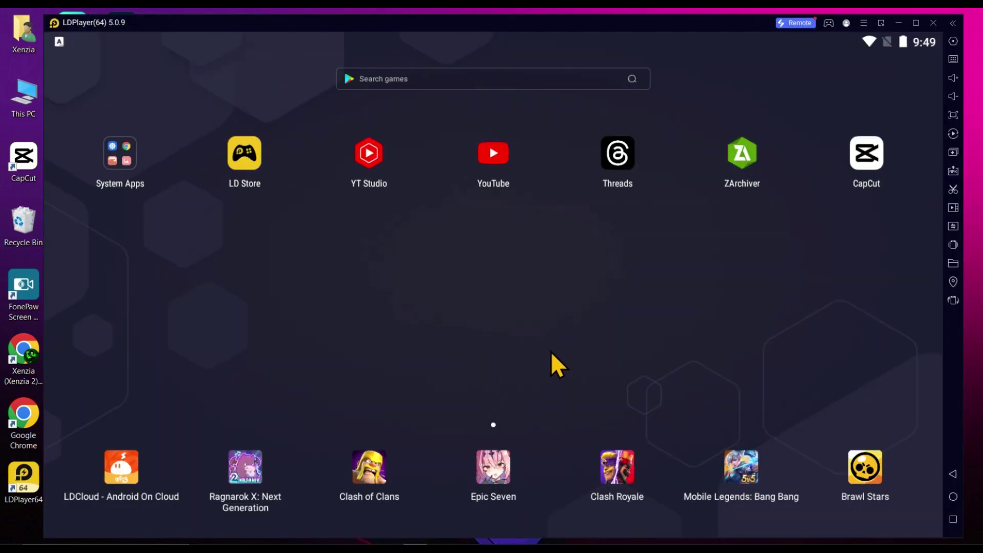
Open LDPlayer's shared folder options and choose the PC shared folder
left_click(951, 264)
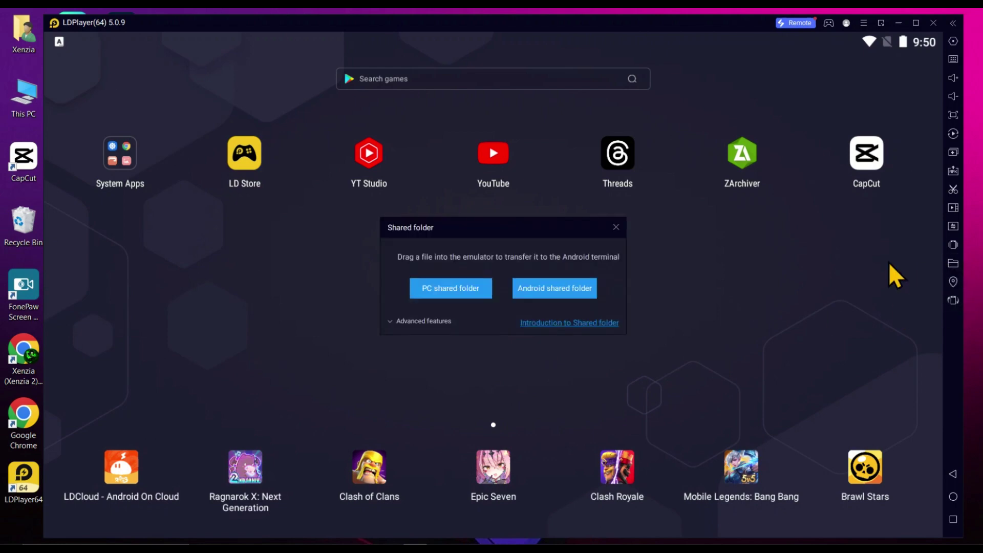
left_click(446, 287)
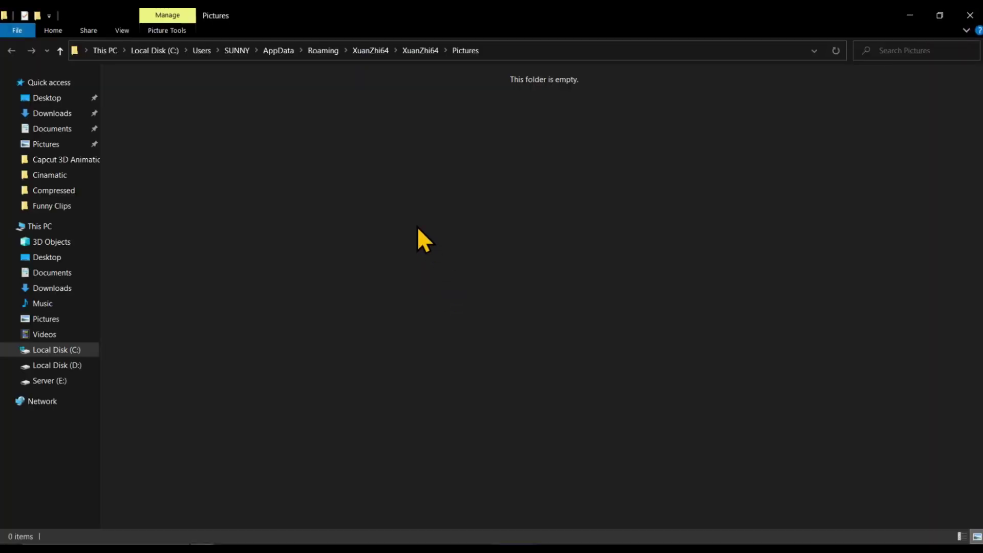
Paste the Capcut 3D Animation folder into XuanZhi64 Pictures and close that window
right_click(371, 201)
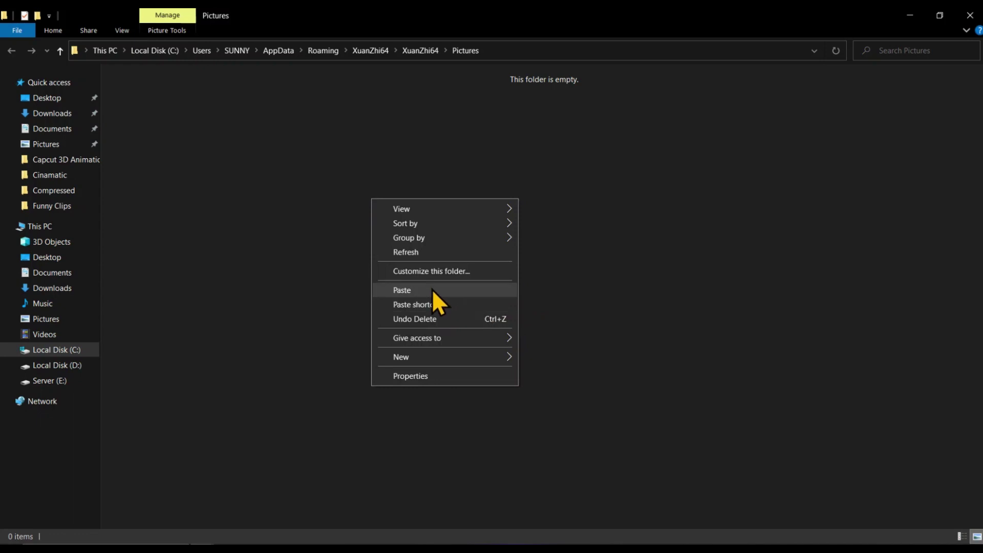
left_click(431, 288)
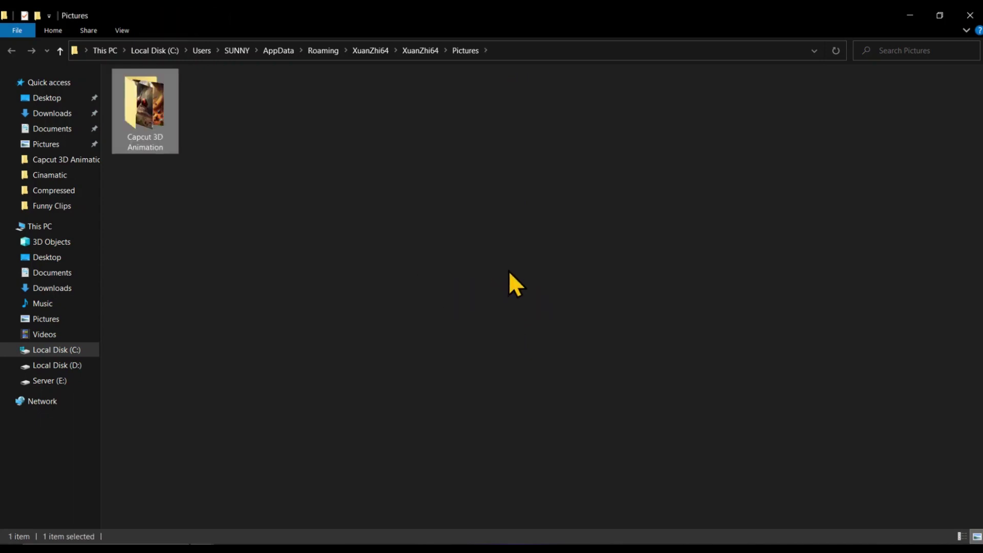
left_click(960, 21)
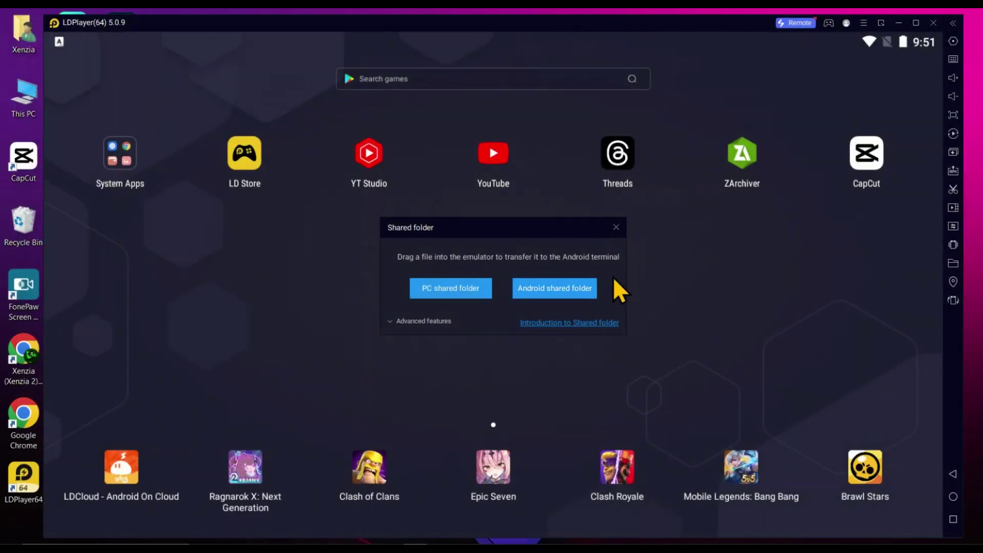
Close the shared folder dialog, maximize LDPlayer, launch CapCut and start a new project
left_click(616, 227)
key("super+Up")
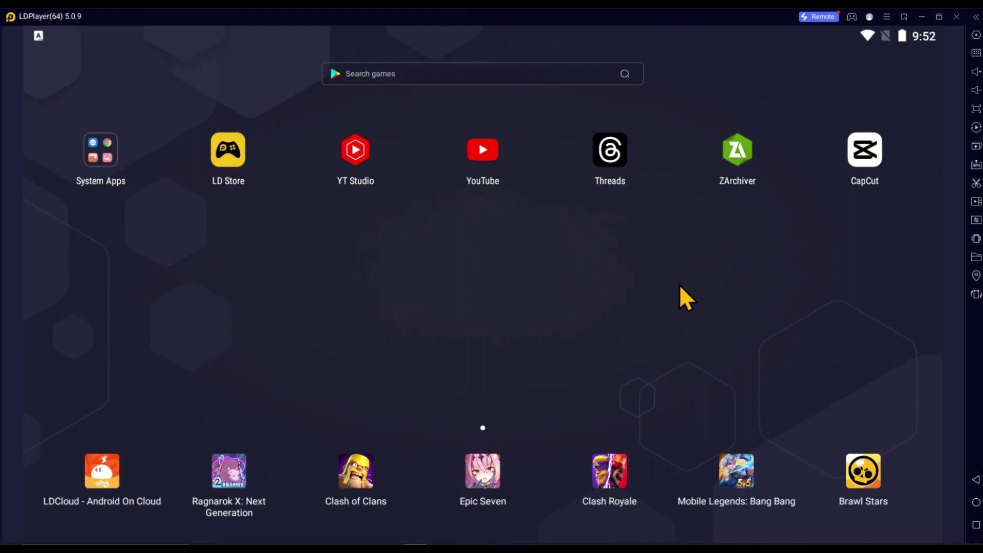
left_click(843, 156)
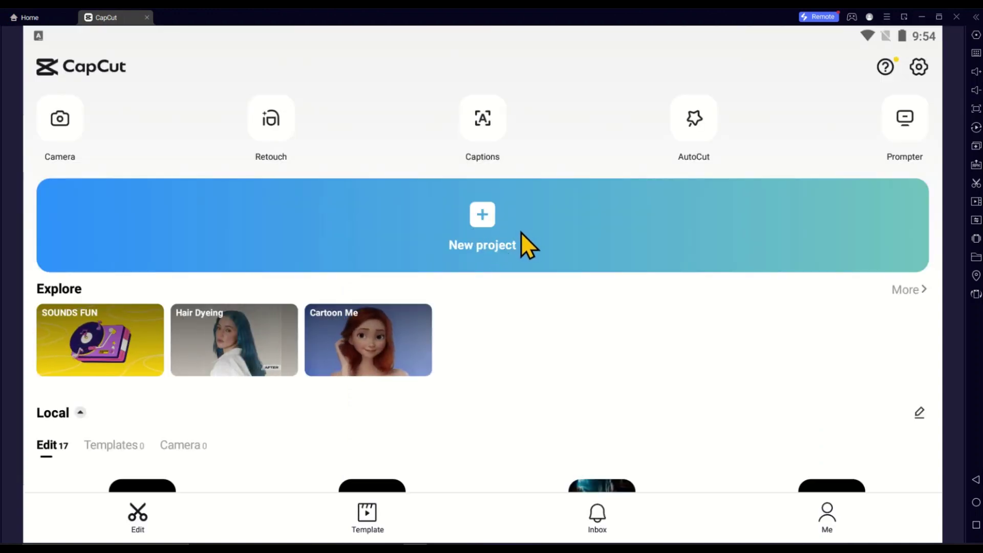
left_click(491, 230)
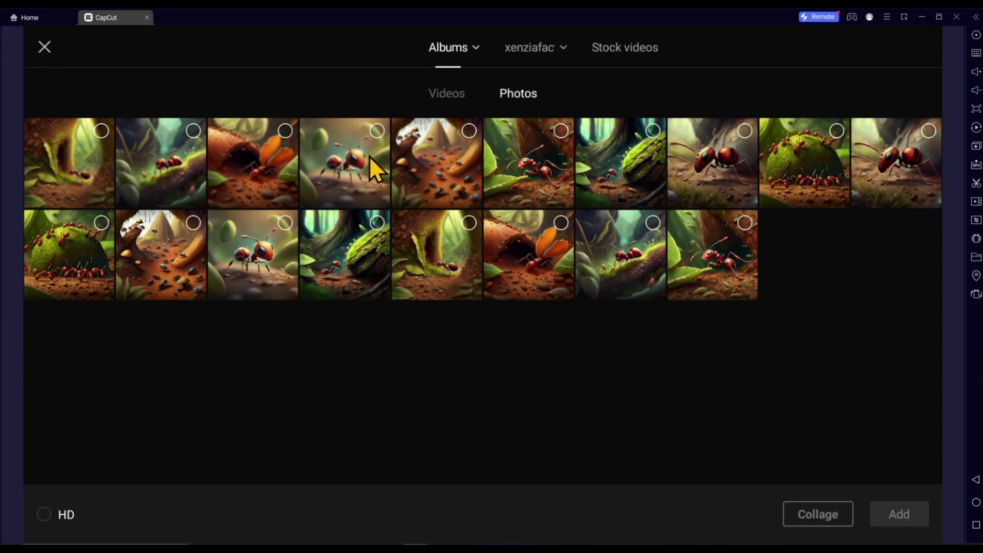
Select the fourth ant photo and the ant-on-a-mossy-log photo, then add both to the project
left_click(374, 129)
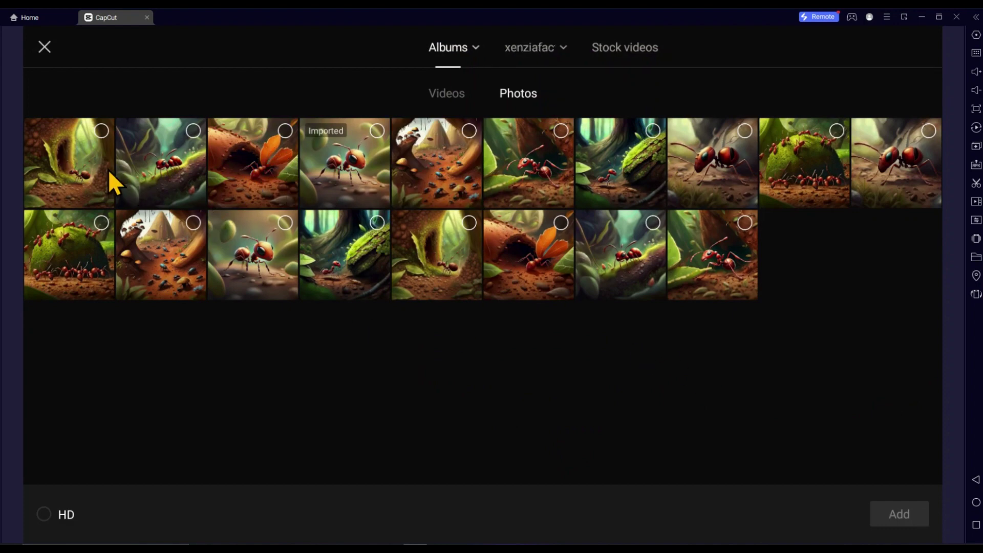
left_click(193, 131)
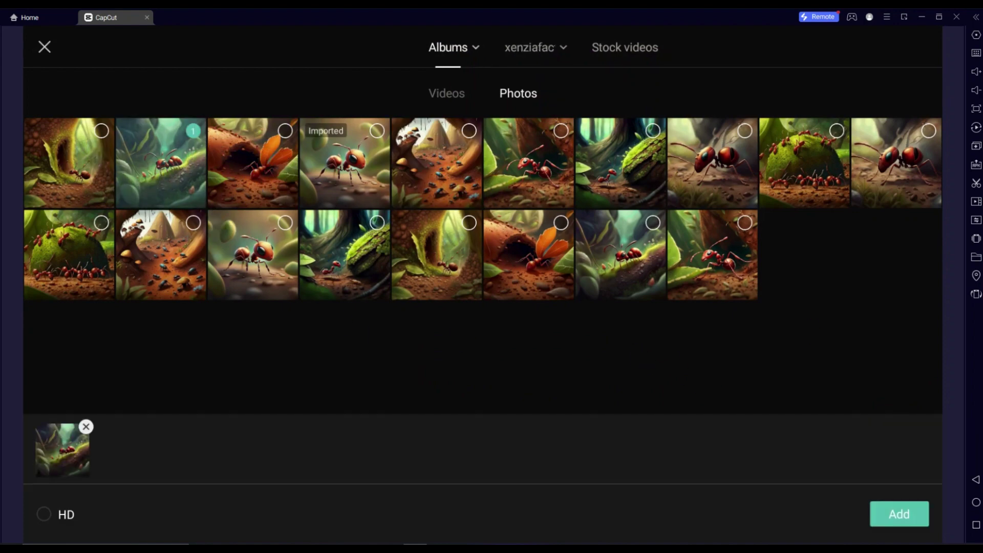
left_click(899, 514)
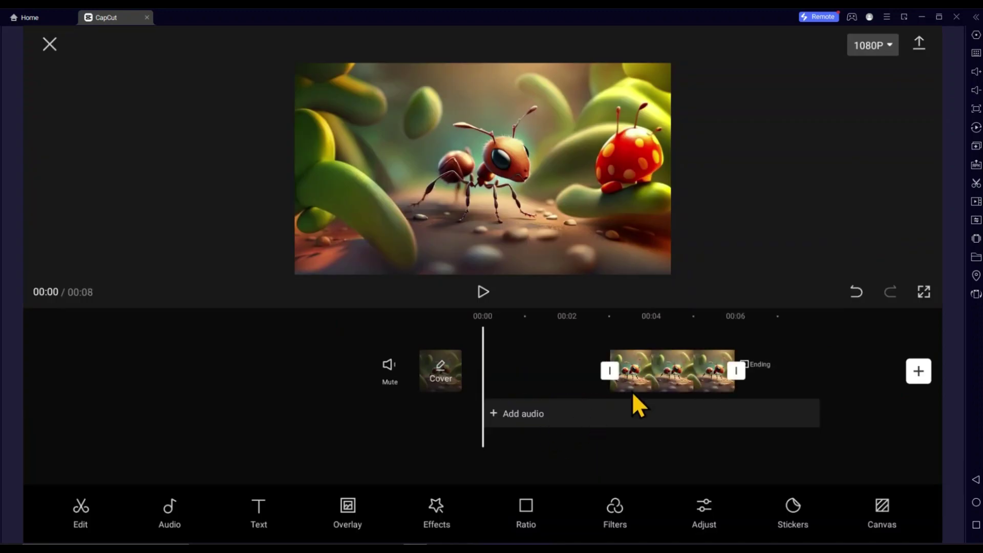
Select the first ant clip and bring up its Style effects gallery
left_click_drag(671, 379, 492, 370)
left_click_drag(550, 376, 664, 385)
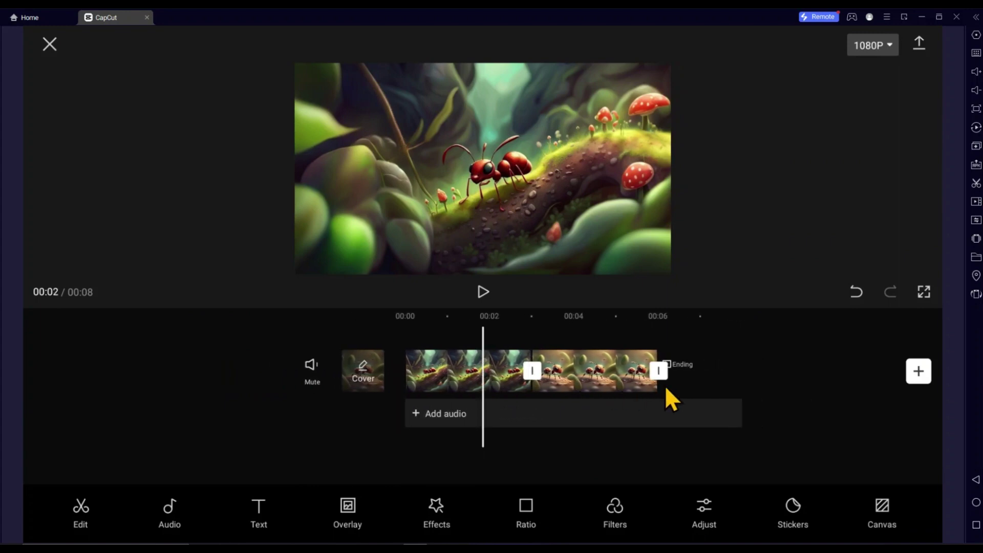
left_click(481, 371)
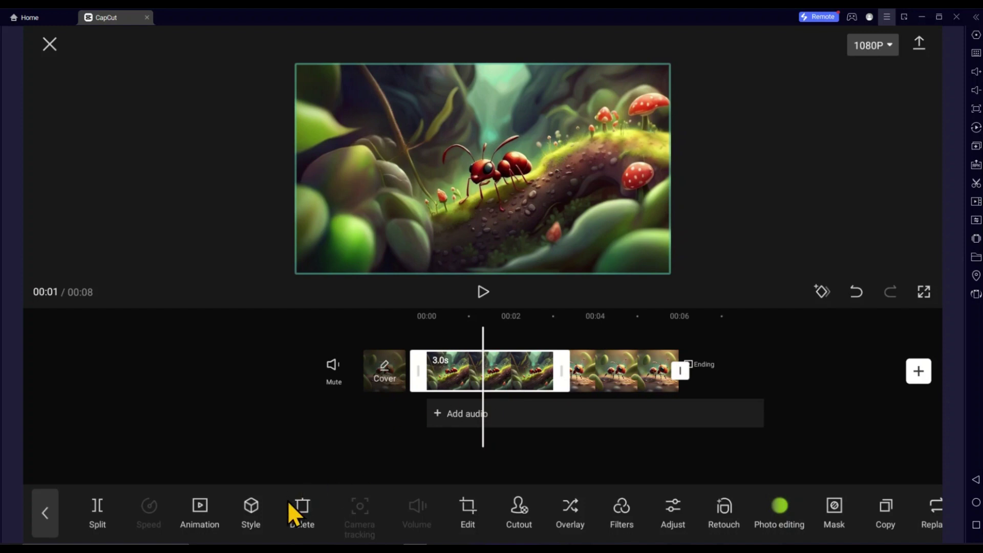
left_click(249, 508)
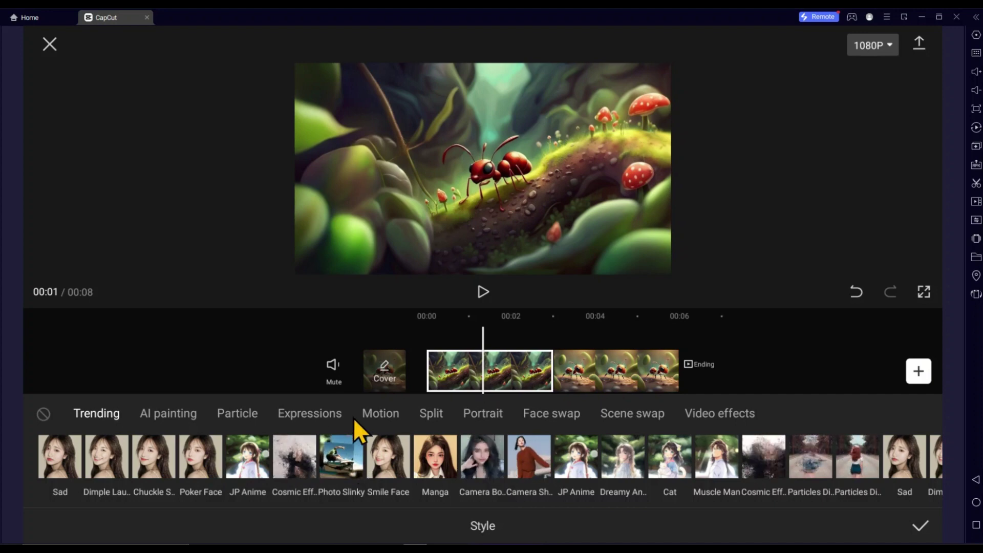
Give the first ant clip 3D Zoom Pro motion and the second 3D Zoom, then play
left_click(382, 414)
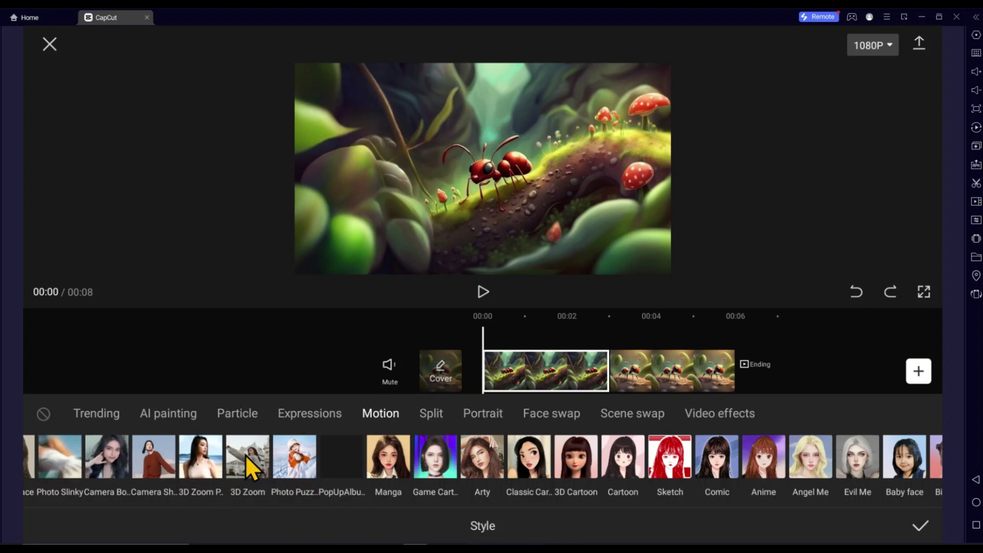
left_click(202, 459)
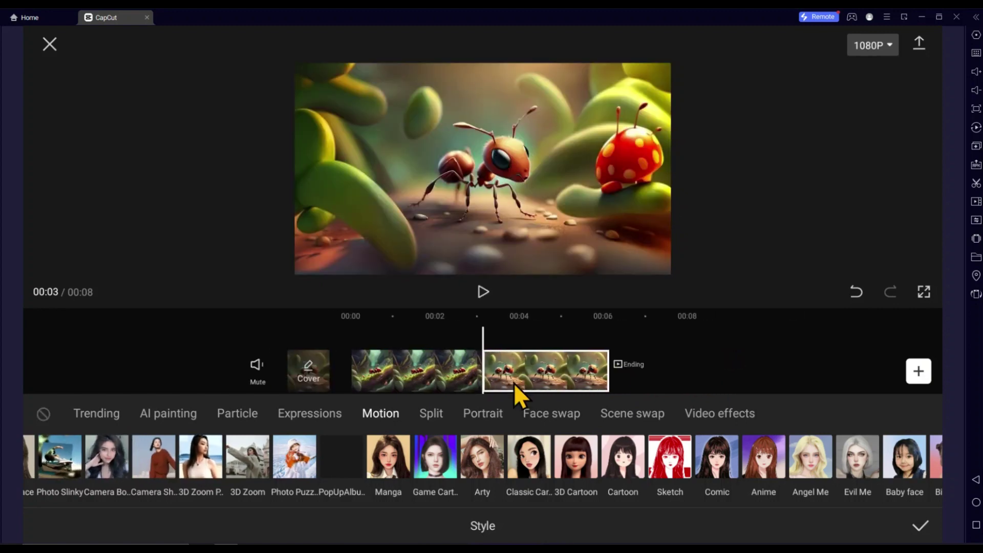
left_click(245, 463)
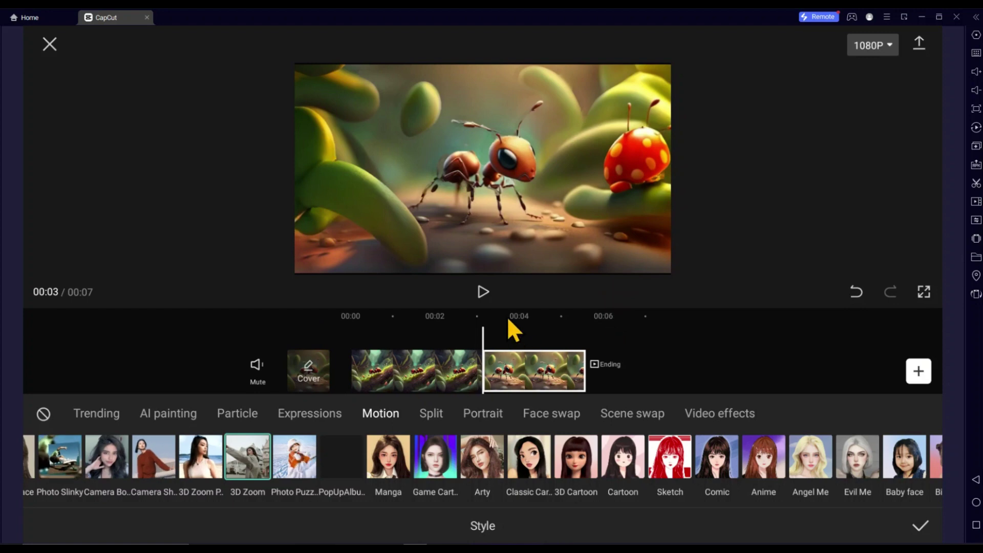
left_click(481, 292)
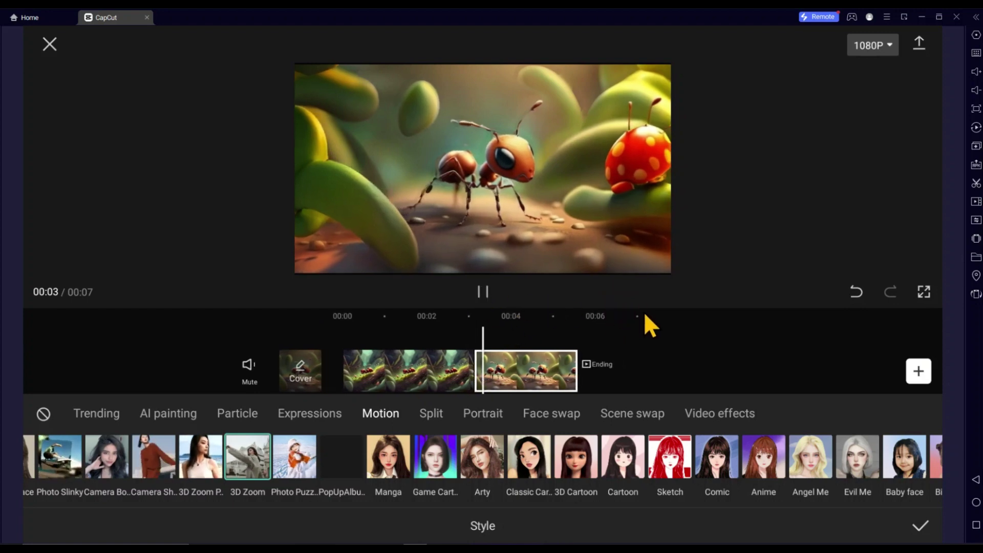
Preview the 3D Zoom styled ant clips, confirm the motion styles, and deselect the clip
left_click_drag(619, 358, 660, 364)
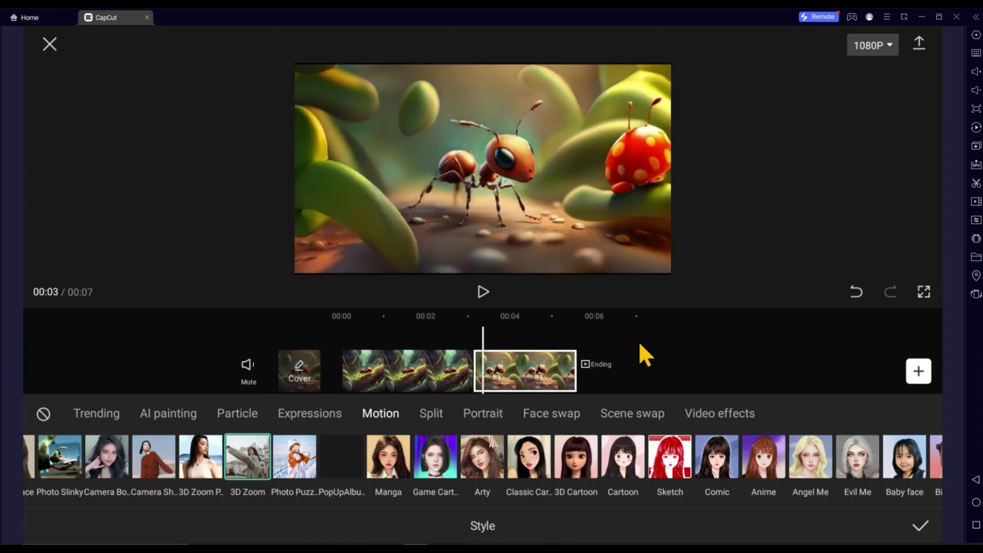
left_click(485, 293)
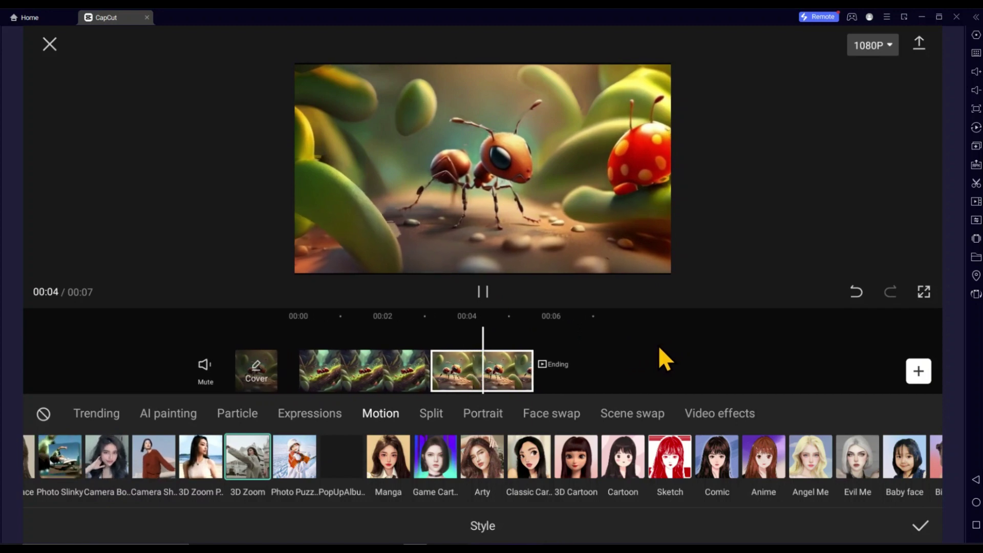
left_click_drag(620, 348, 592, 350)
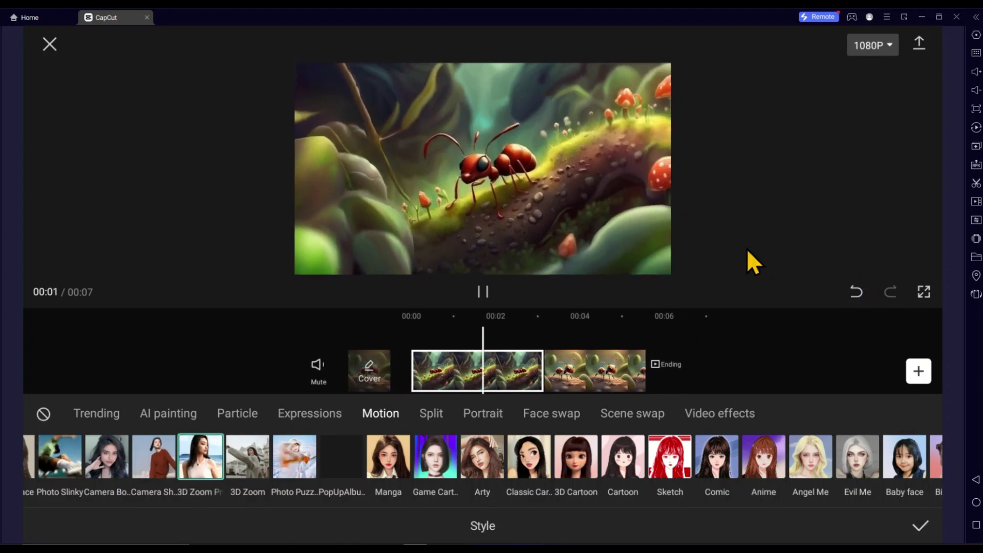
left_click(530, 277)
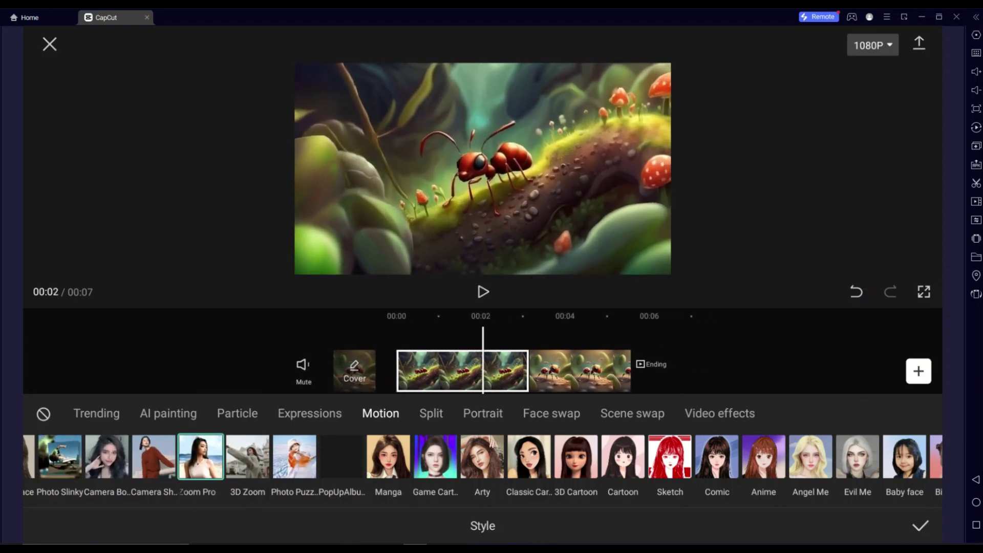
left_click(919, 524)
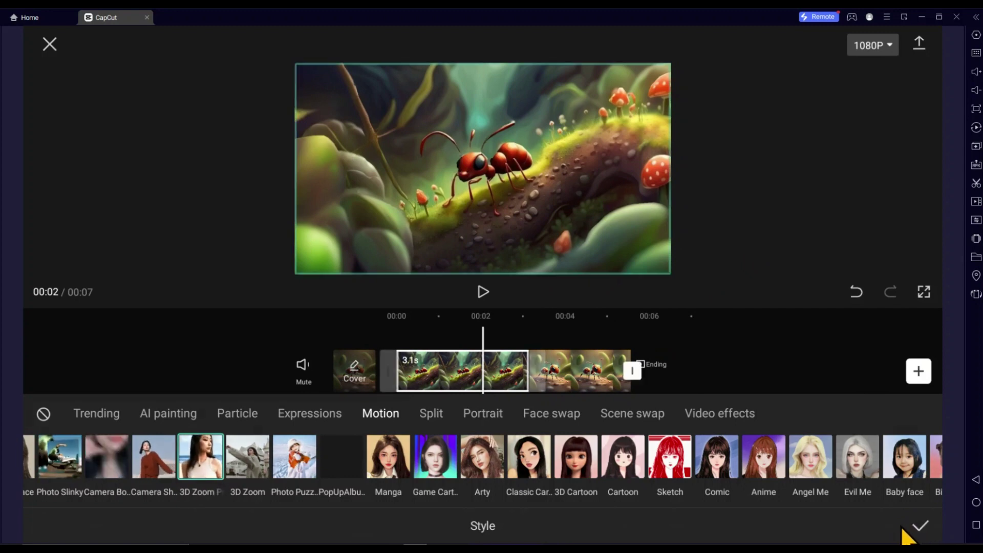
left_click(530, 449)
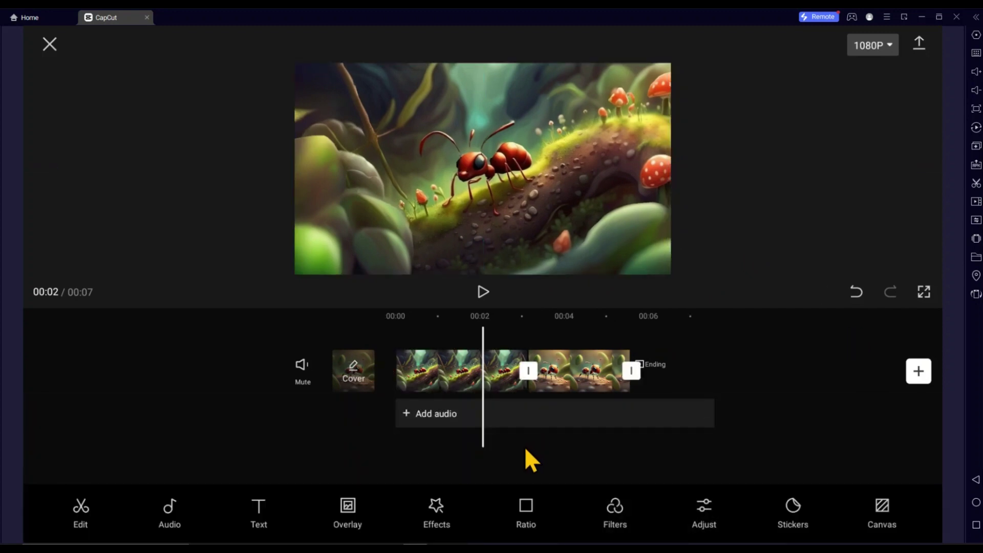
Add story audio.MP3 from the device's sounds as narration under the ant clips
left_click_drag(530, 448, 638, 438)
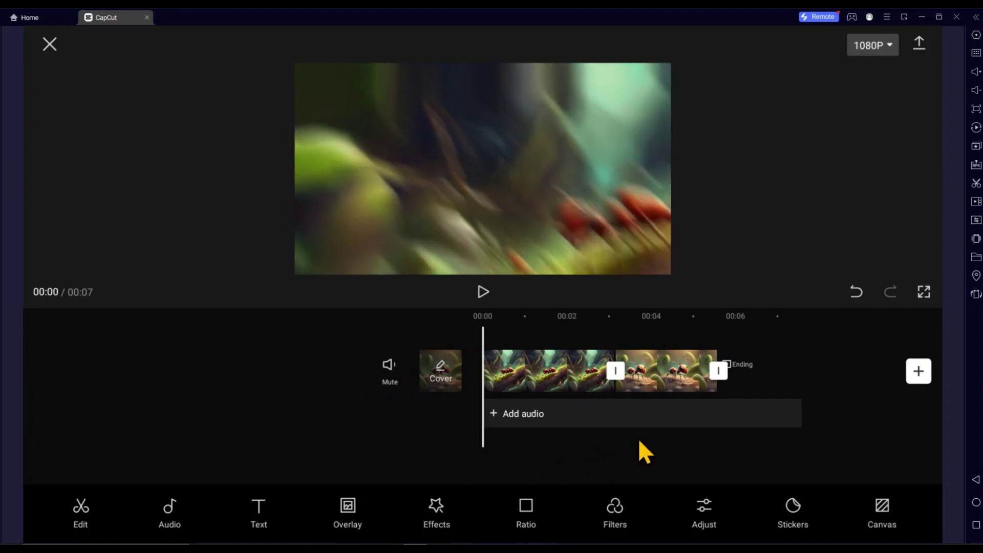
left_click(517, 417)
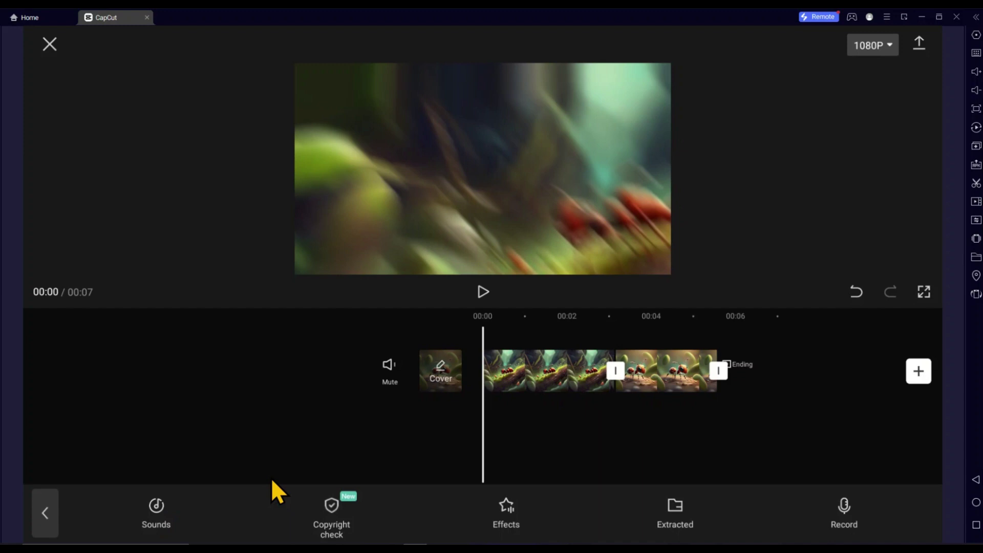
left_click(157, 509)
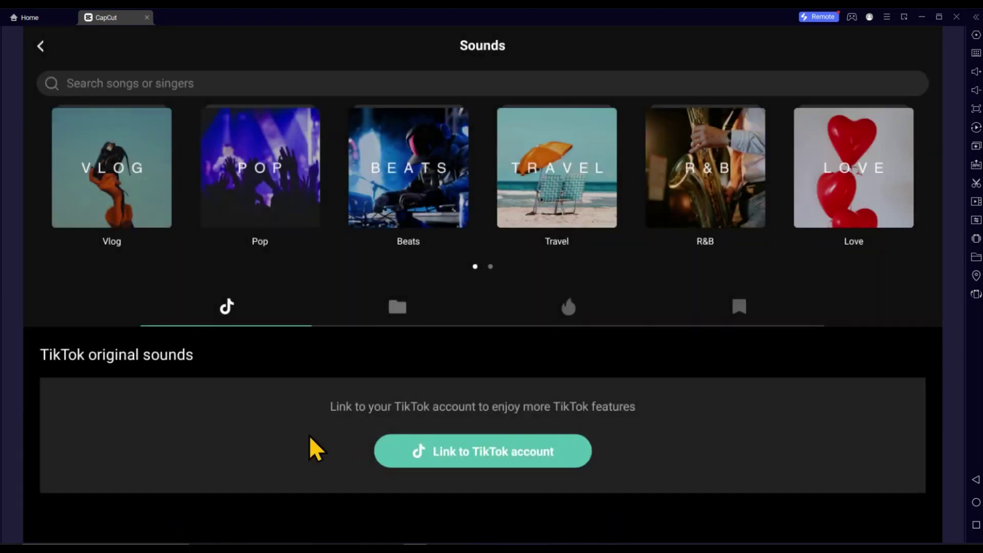
left_click(400, 305)
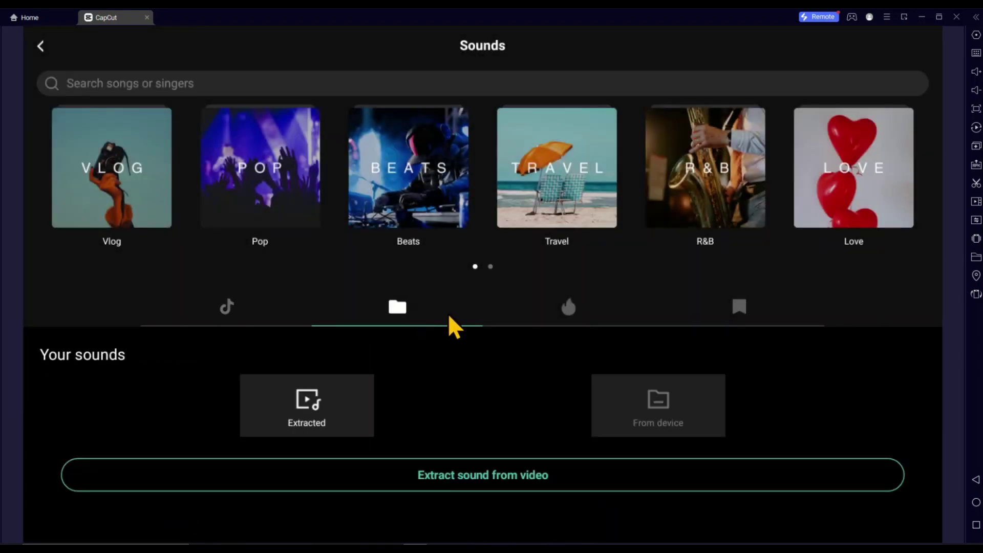
left_click(655, 413)
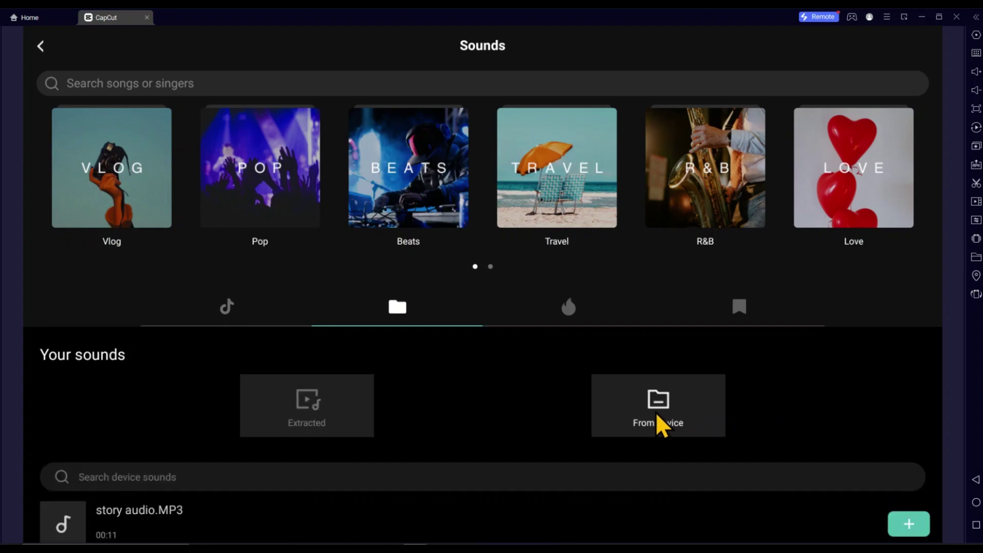
scroll(455, 367, "down", 3)
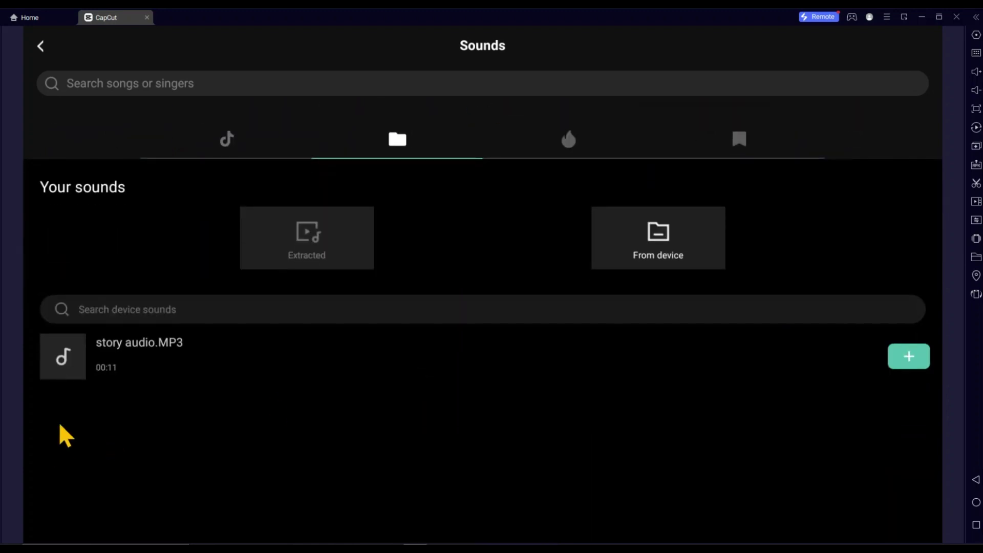
left_click(130, 374)
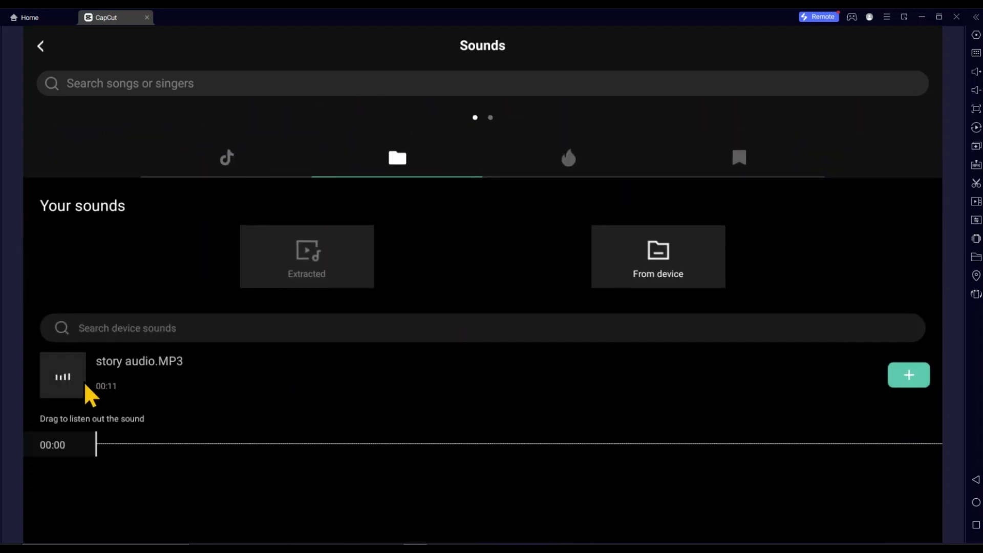
left_click(909, 377)
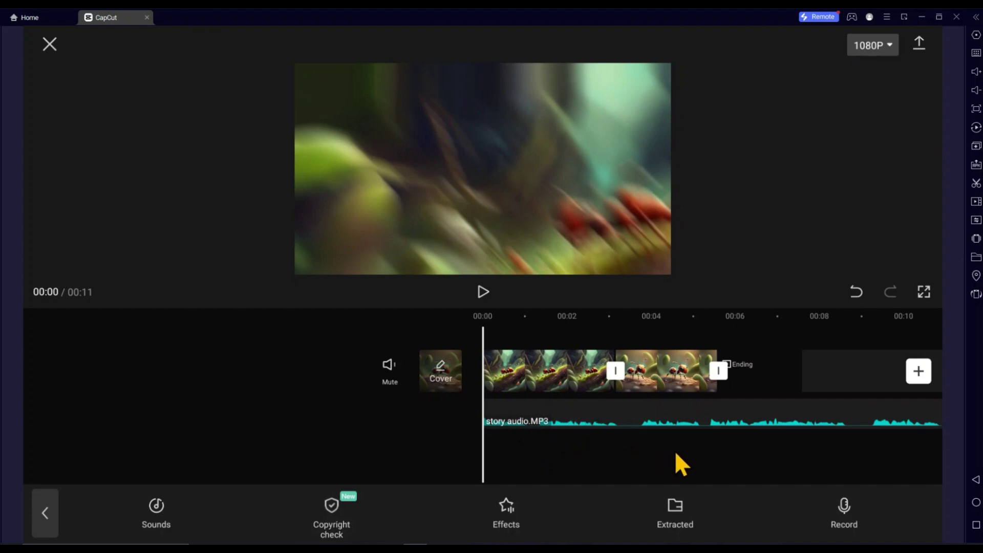
Check the 1080p, 30 fps export settings and start exporting the ant story video
left_click_drag(674, 450, 526, 444)
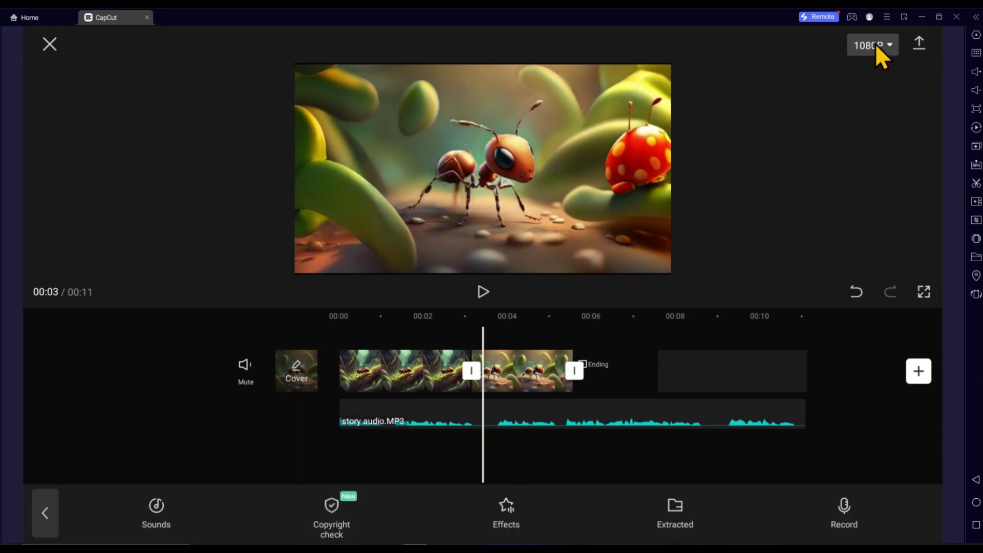
left_click(876, 45)
left_click(870, 47)
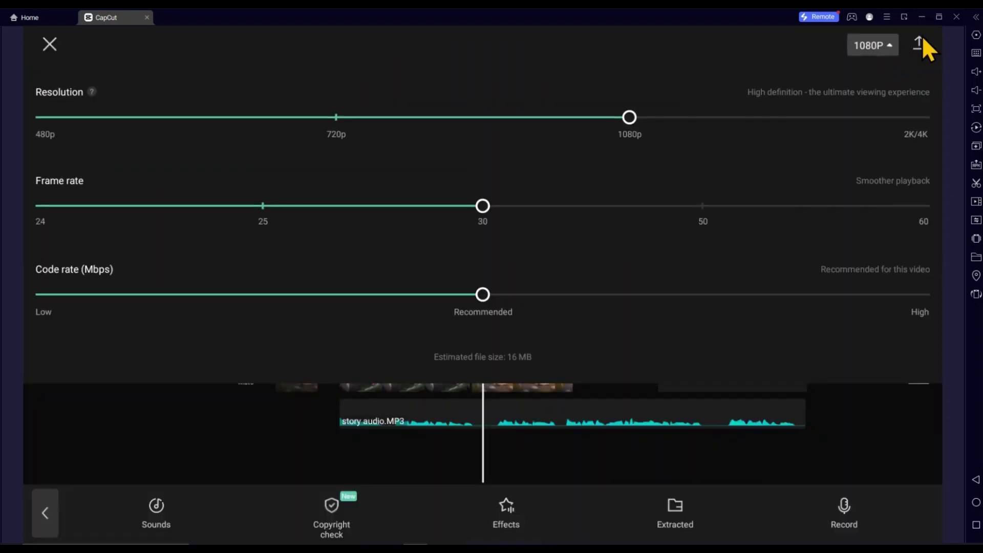